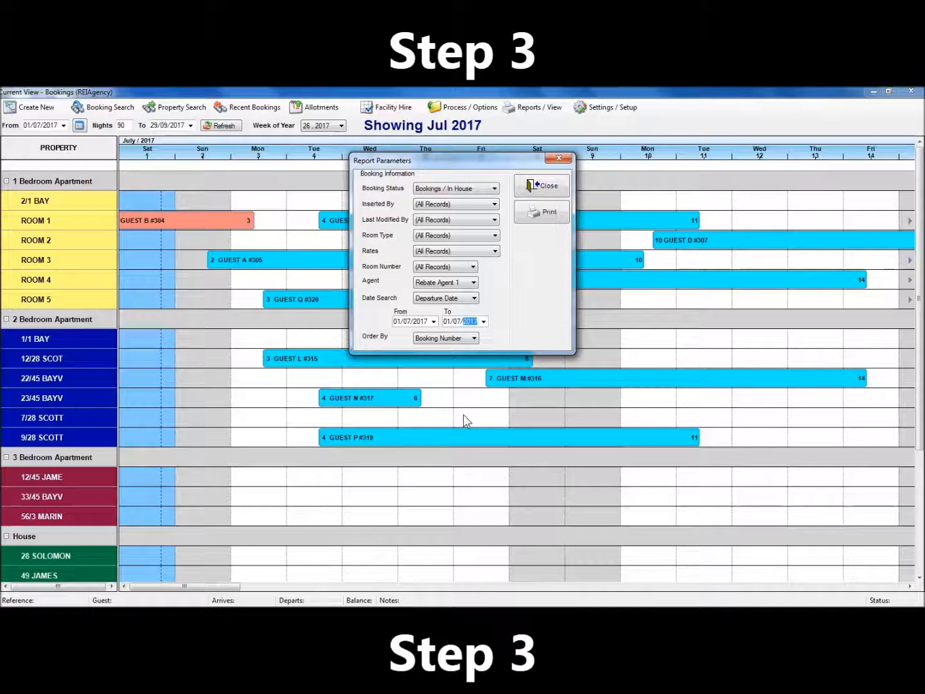
Set the booking report's end date to 01/07/2022, order it by Arrival Date, and print it.
key("Up")
left_click(457, 338)
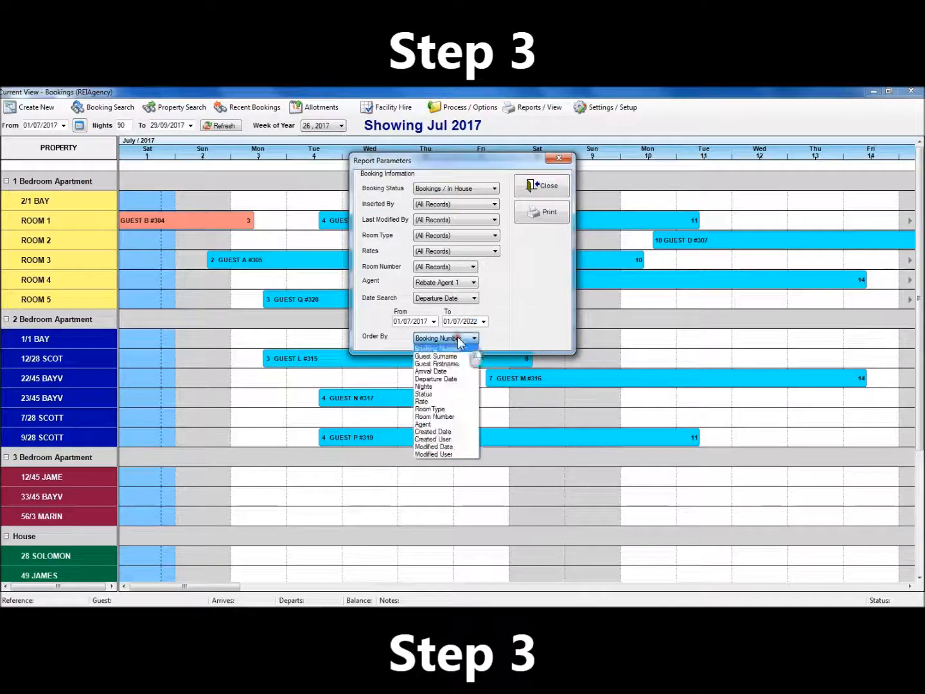
left_click(443, 371)
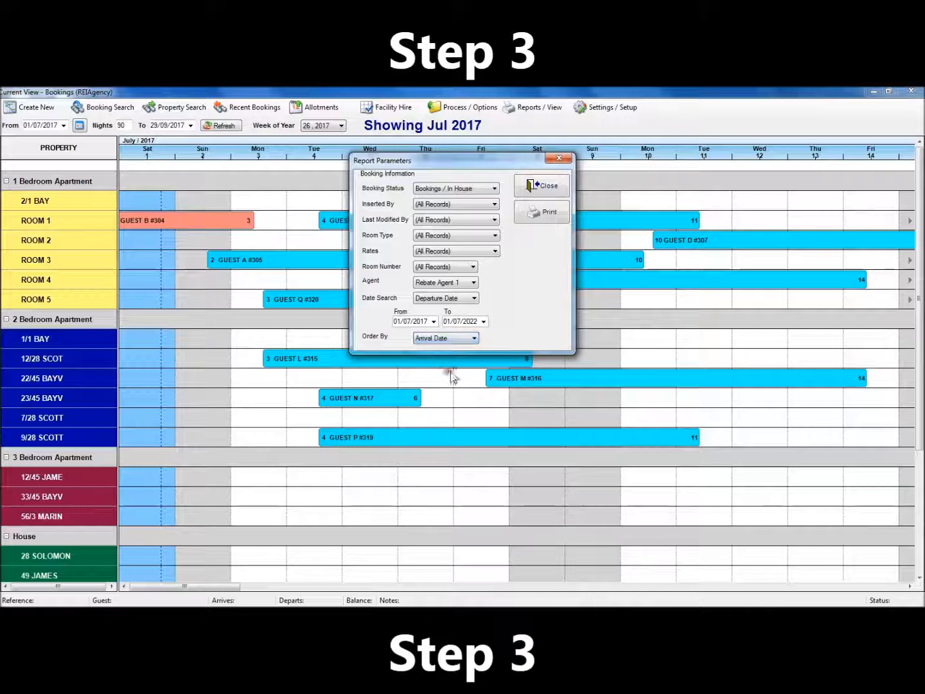
left_click(540, 213)
left_click(564, 221)
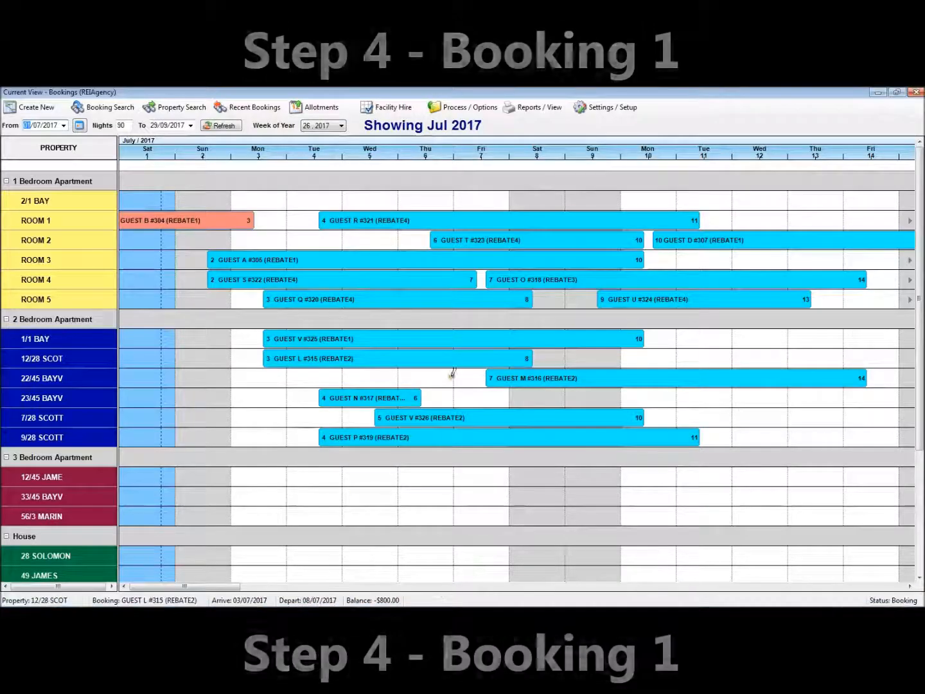
Open the account of the 12/28 SCOT booking arriving 3 July and examine its accommodation, deposit, agent adjustment and agent commission entries.
double_click(404, 361)
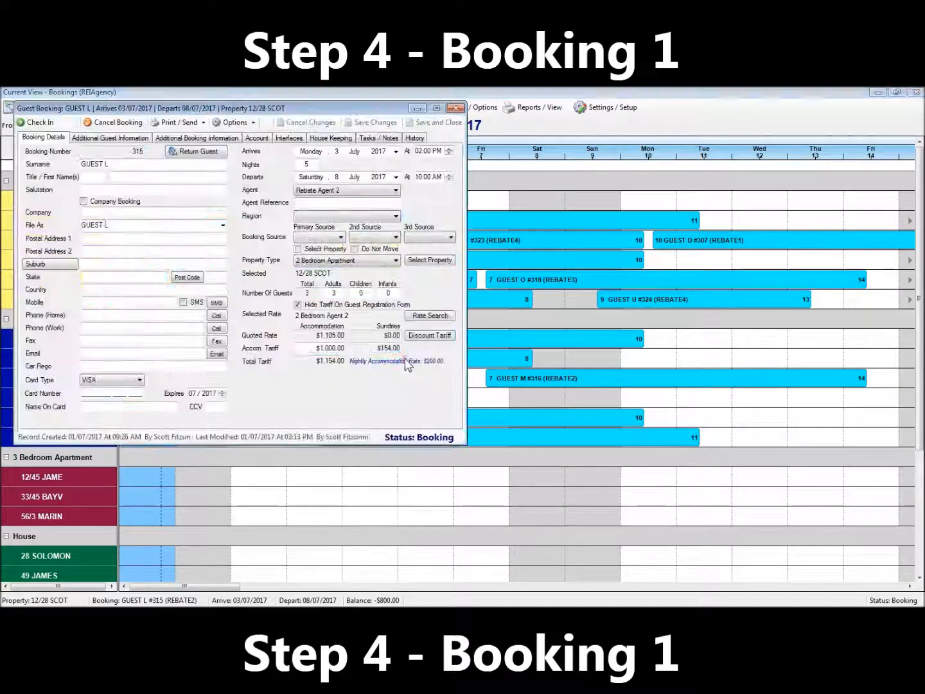
left_click(256, 138)
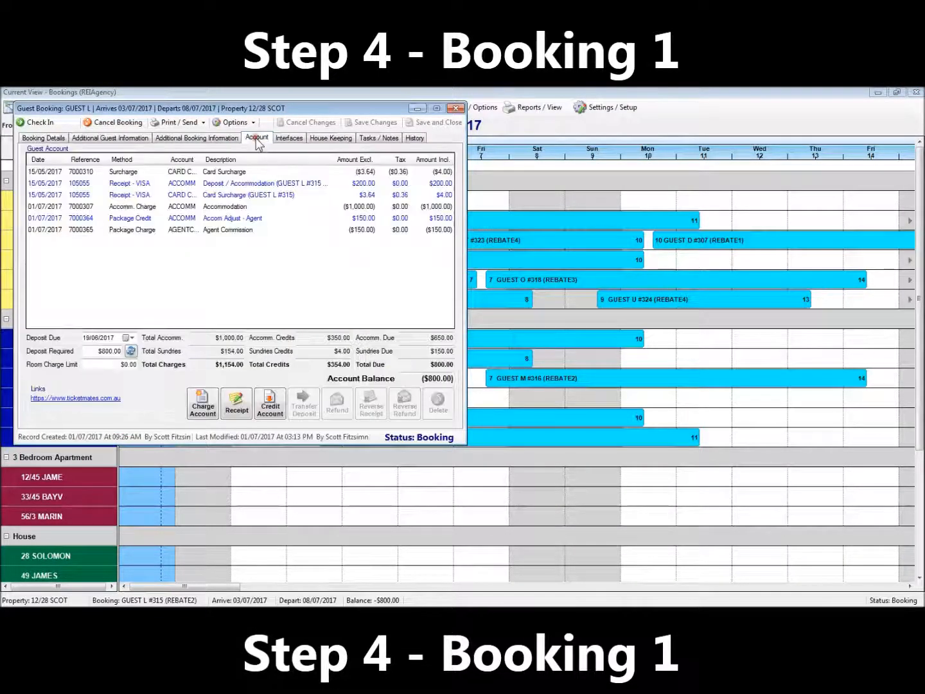
left_click(241, 206)
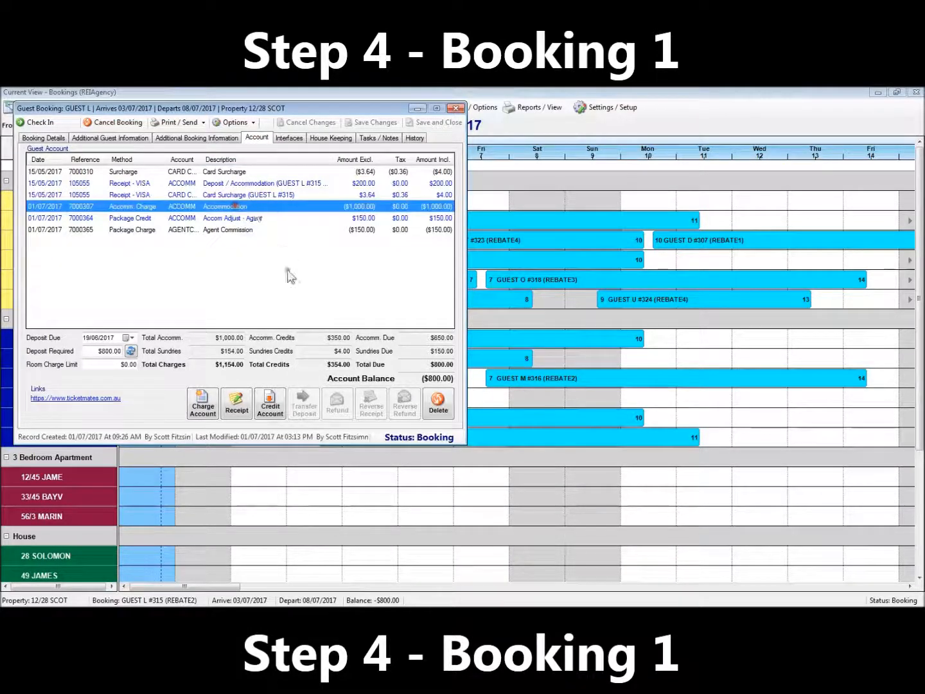
left_click(251, 218)
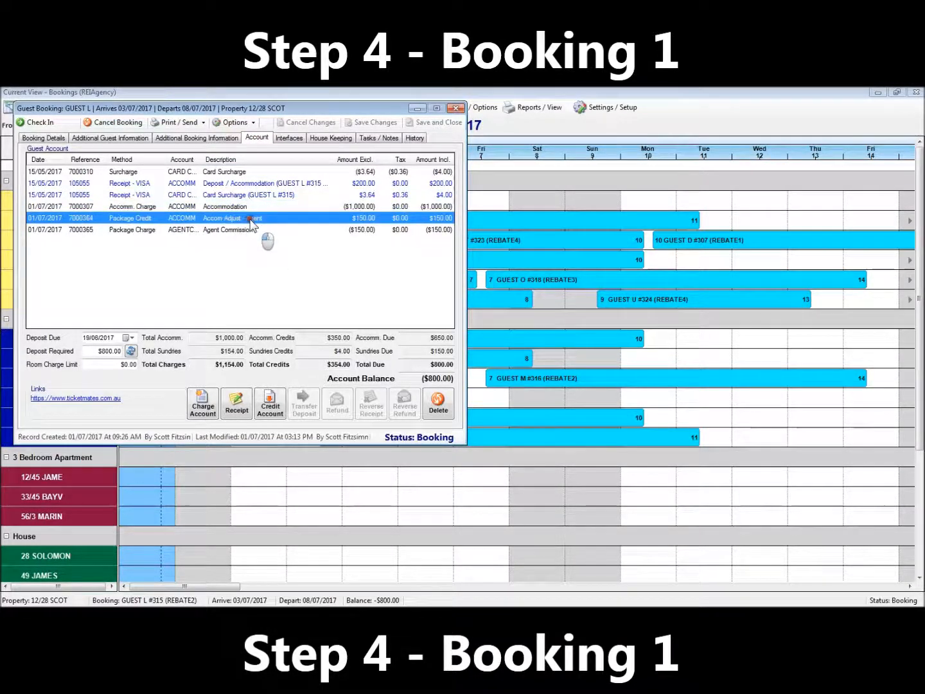
left_click(252, 230)
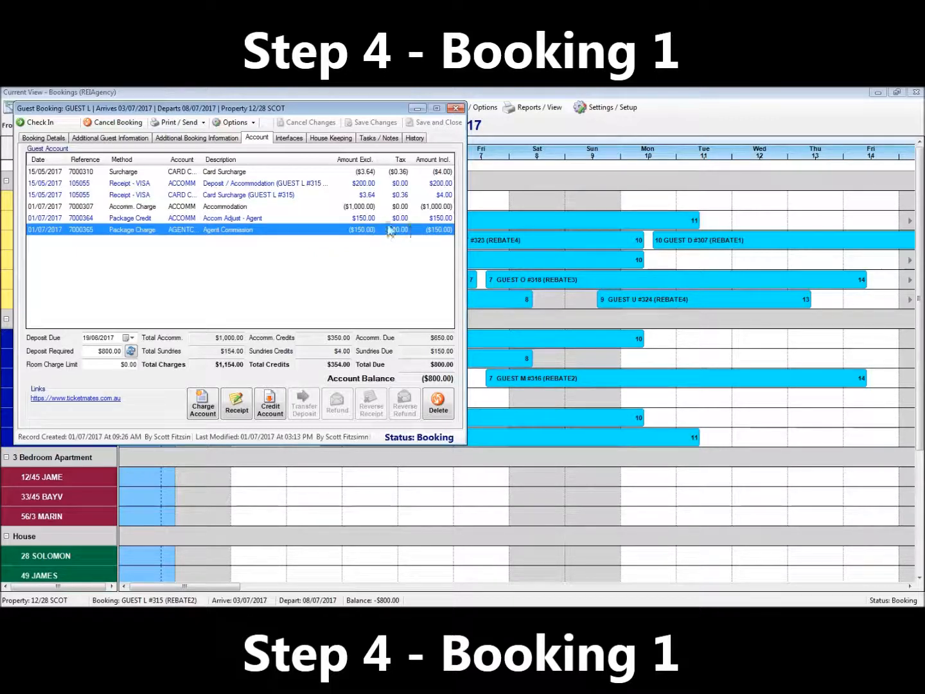
left_click(259, 184)
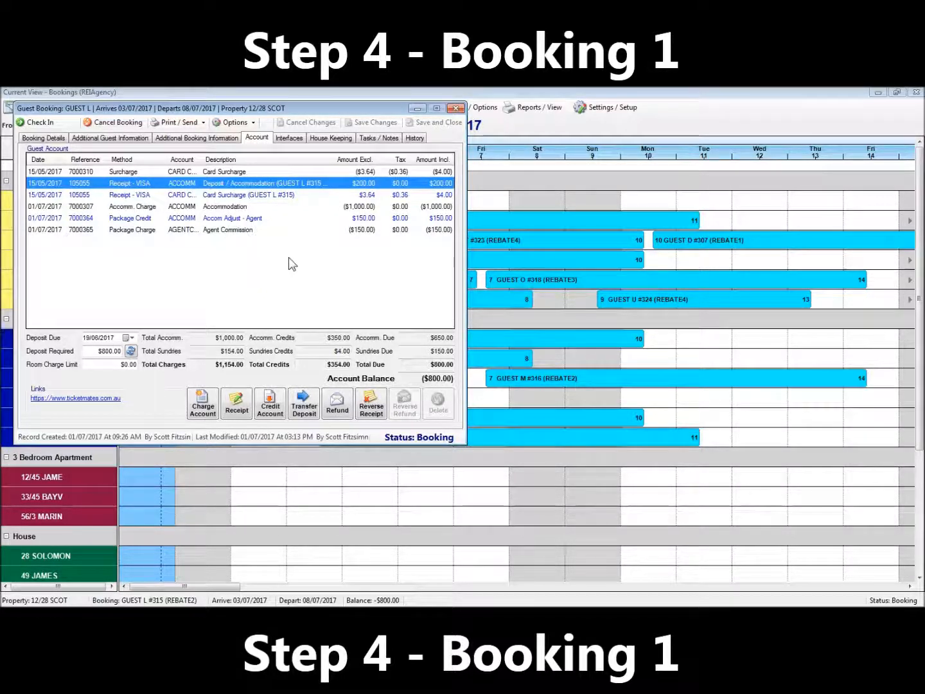
left_click(367, 218)
left_click(364, 230)
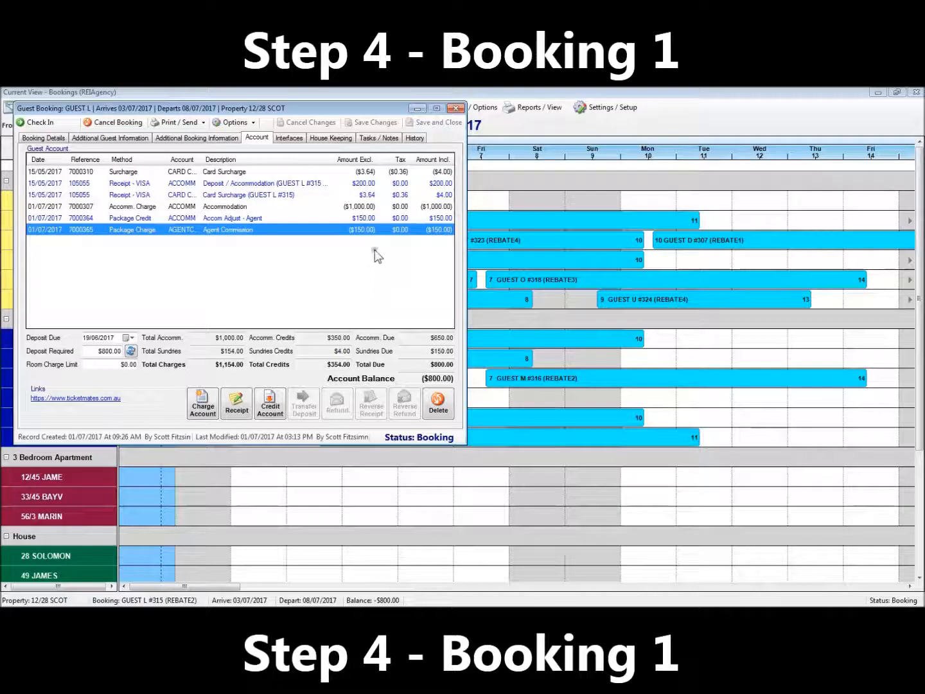
Delete the Accom Adjust - Agent credit and the Agent Commission charge from the 12/28 SCOT booking's account.
left_click(373, 219)
left_click(439, 405)
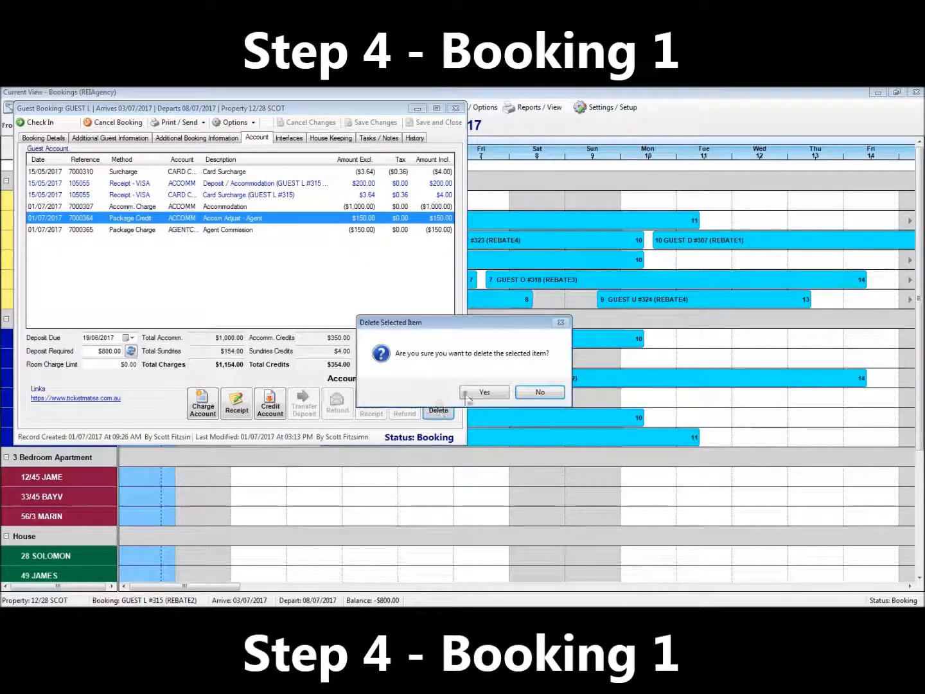
left_click(483, 393)
left_click(362, 218)
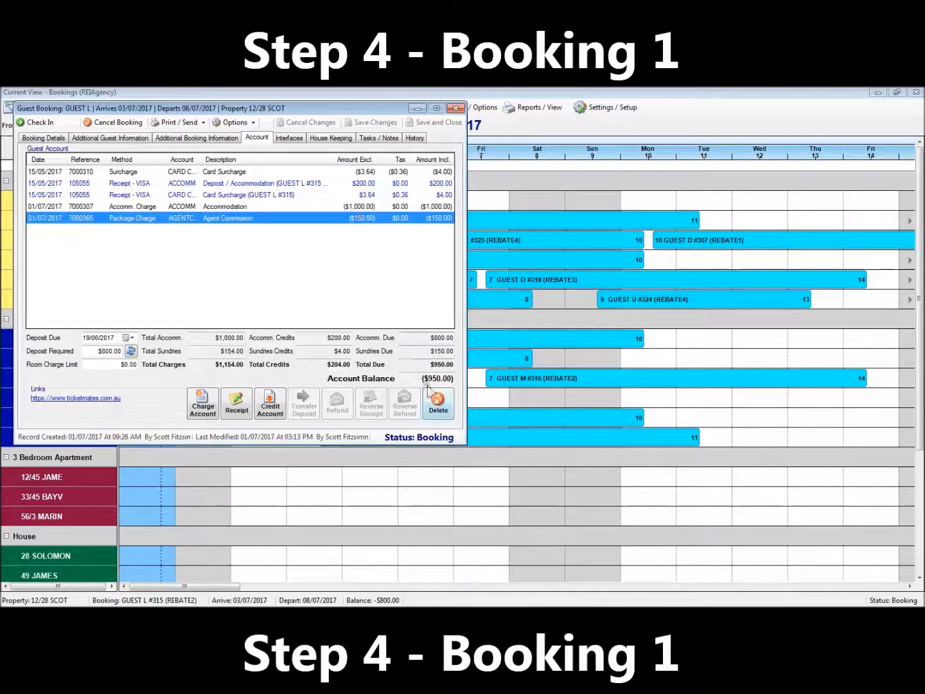
left_click(437, 405)
left_click(479, 392)
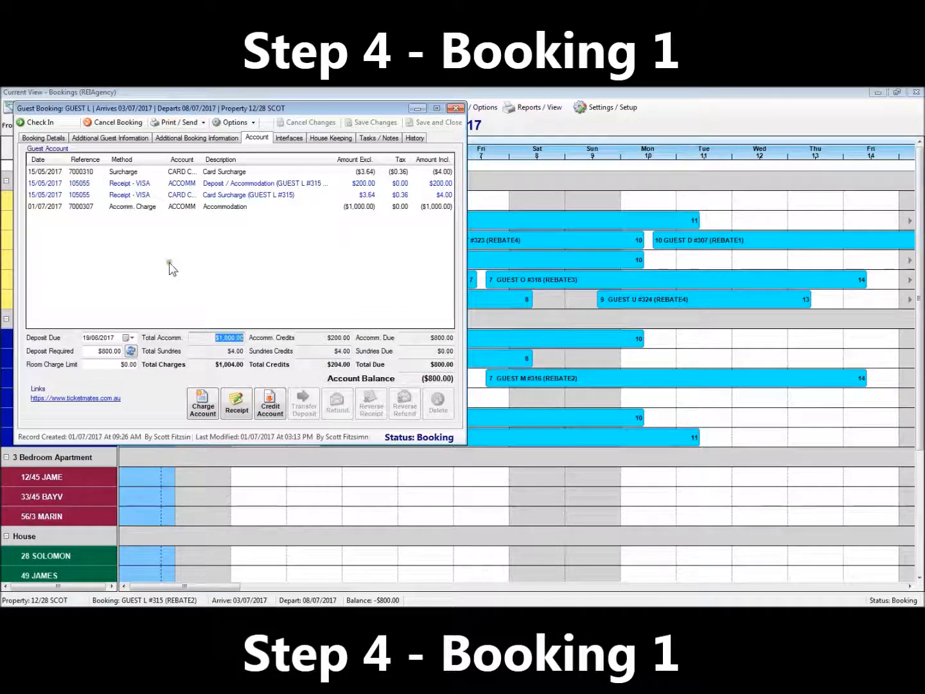
Re-apply the 2 Bedroom Agent 2 rate to the 12/28 SCOT booking without recalculating the accommodation tariff, and save the changes.
left_click(43, 138)
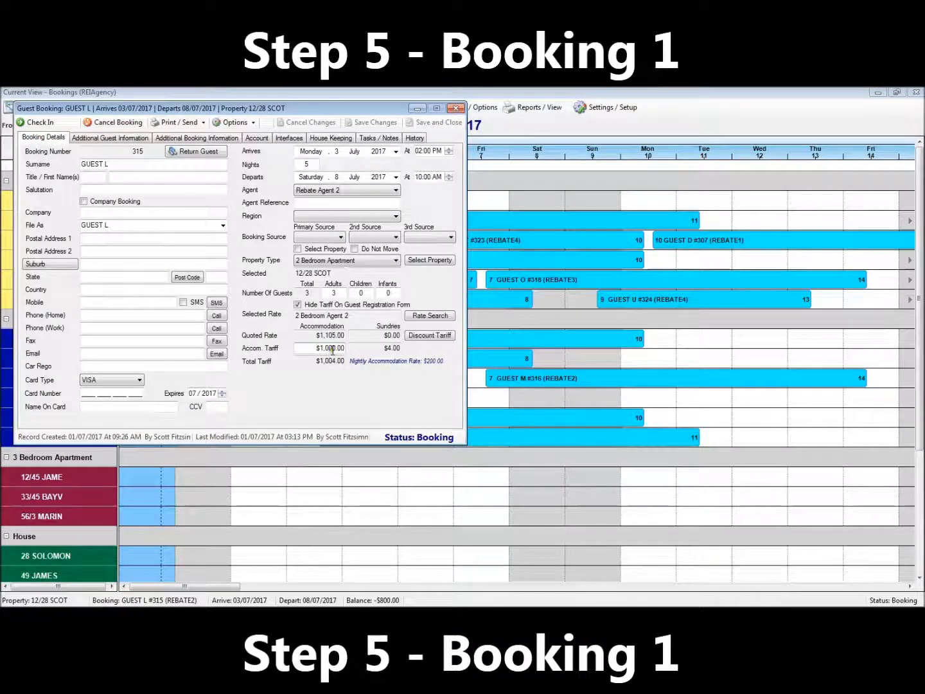
left_click(428, 315)
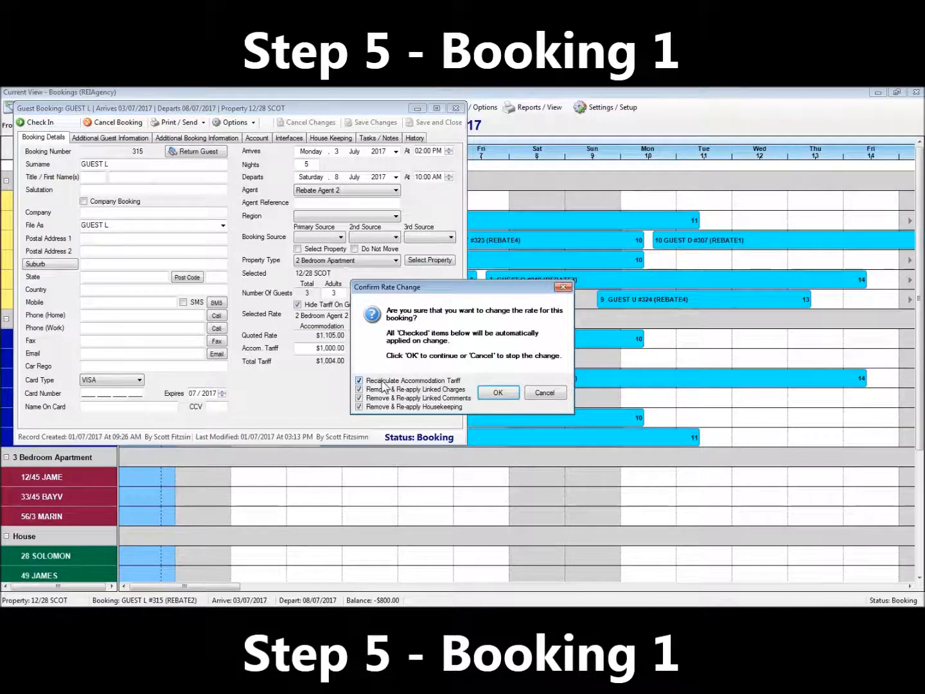
left_click(362, 381)
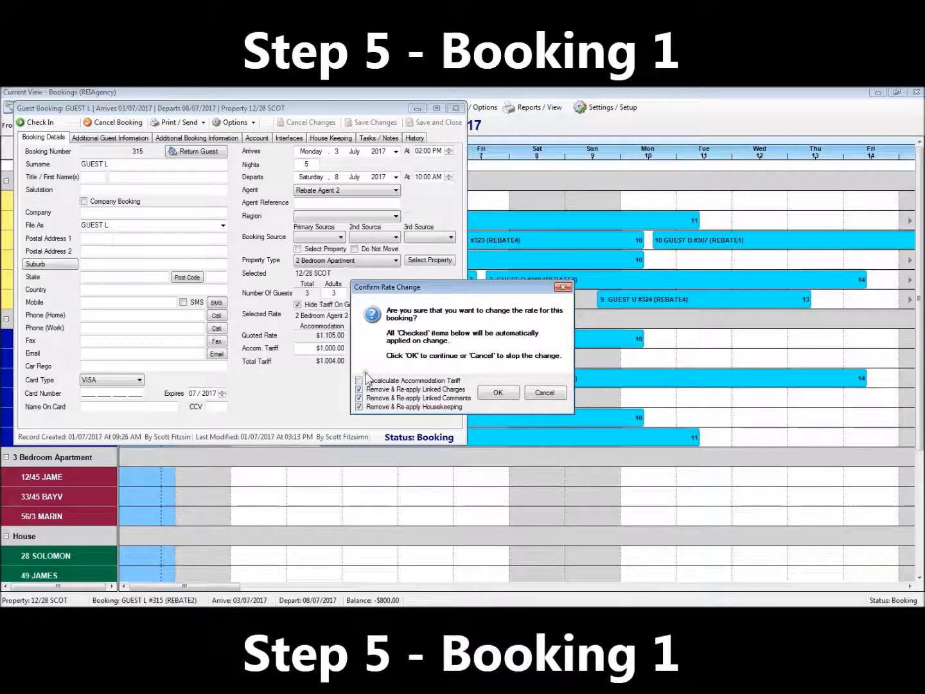
left_click(498, 393)
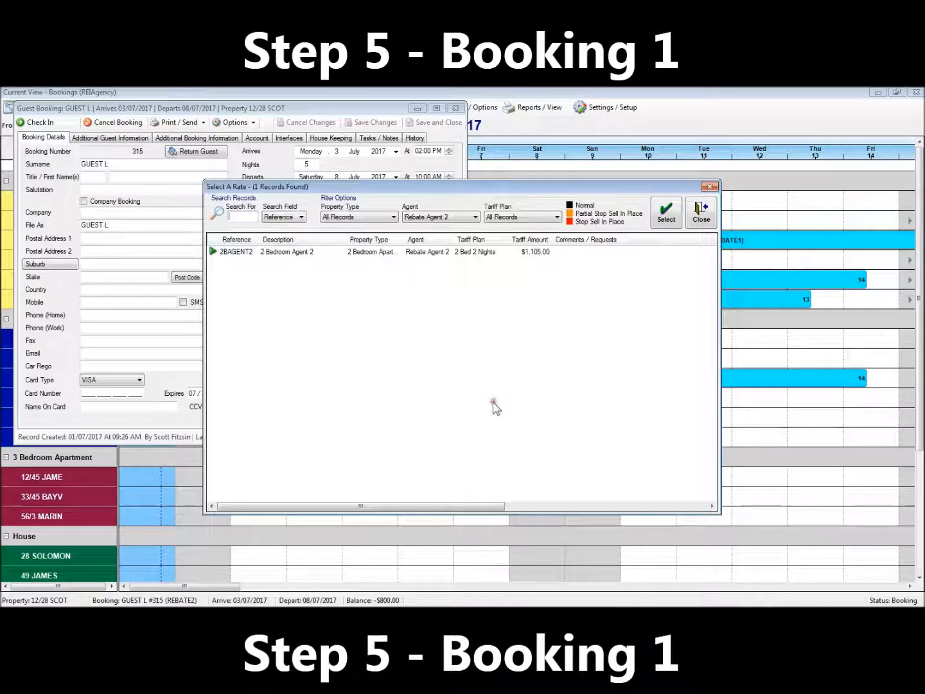
double_click(411, 252)
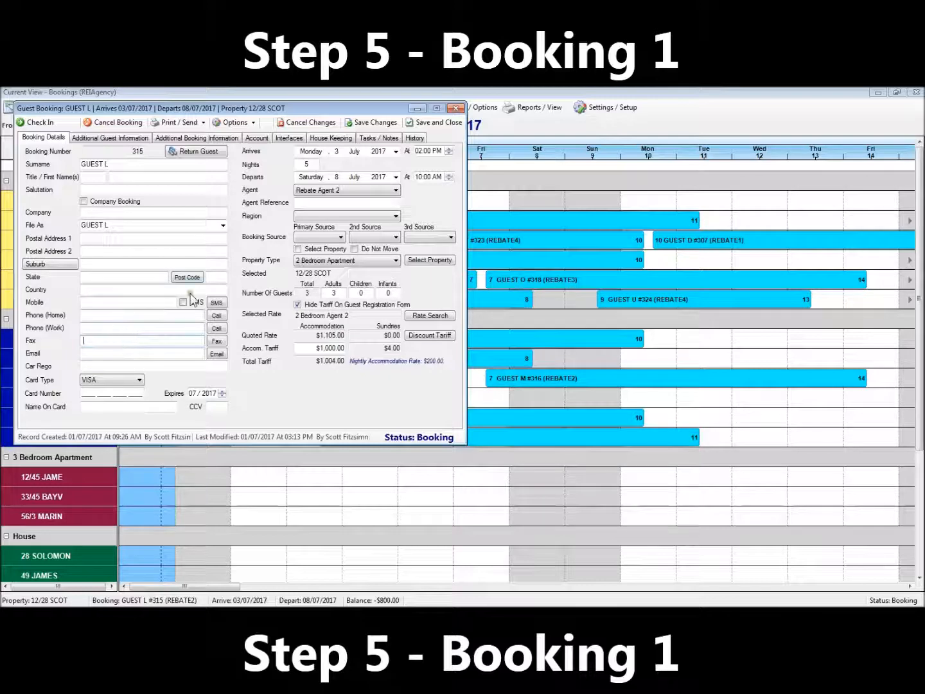
left_click(368, 124)
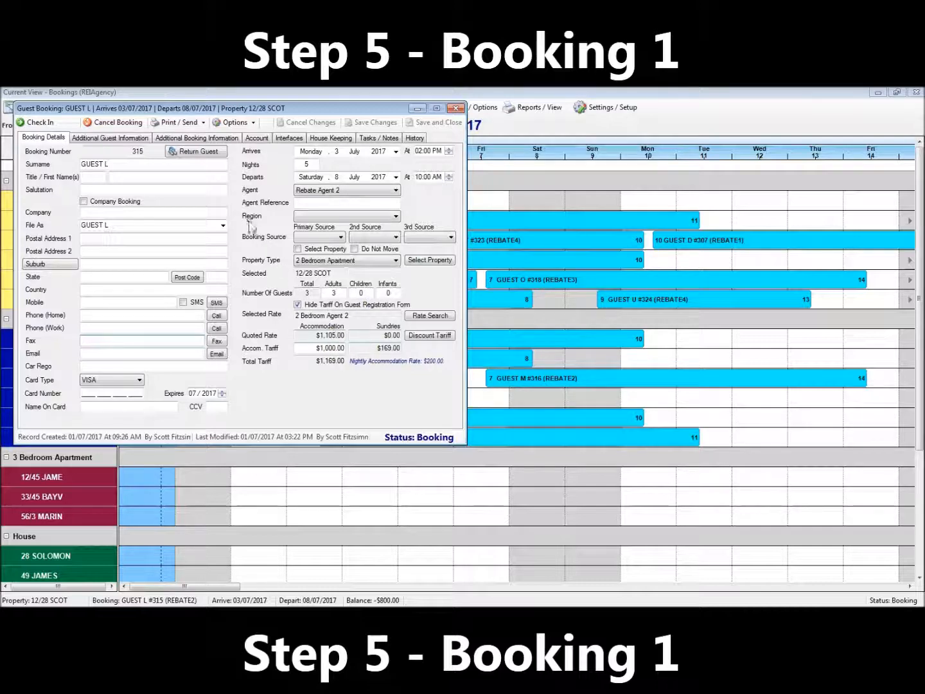
Check the re-applied agent adjustment and agent commission entries in the 12/28 SCOT booking's account.
left_click(256, 138)
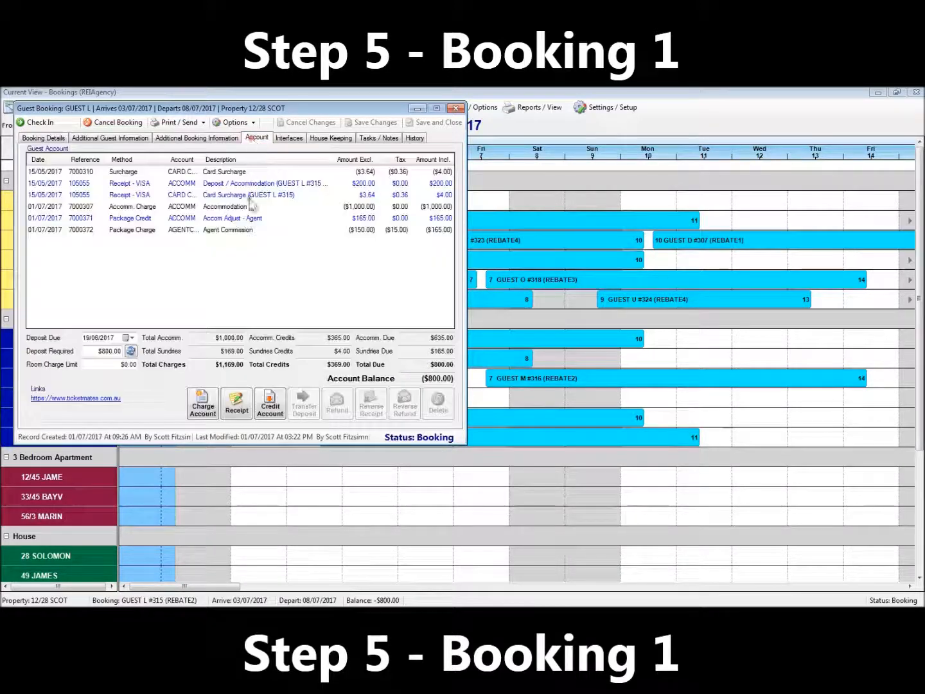
left_click(279, 219)
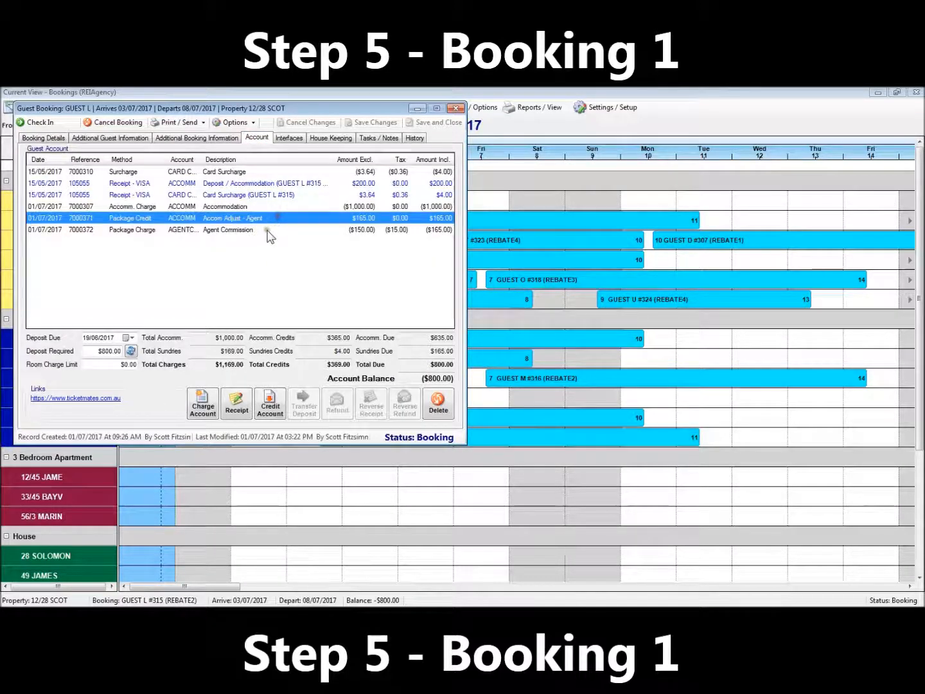
left_click(268, 230)
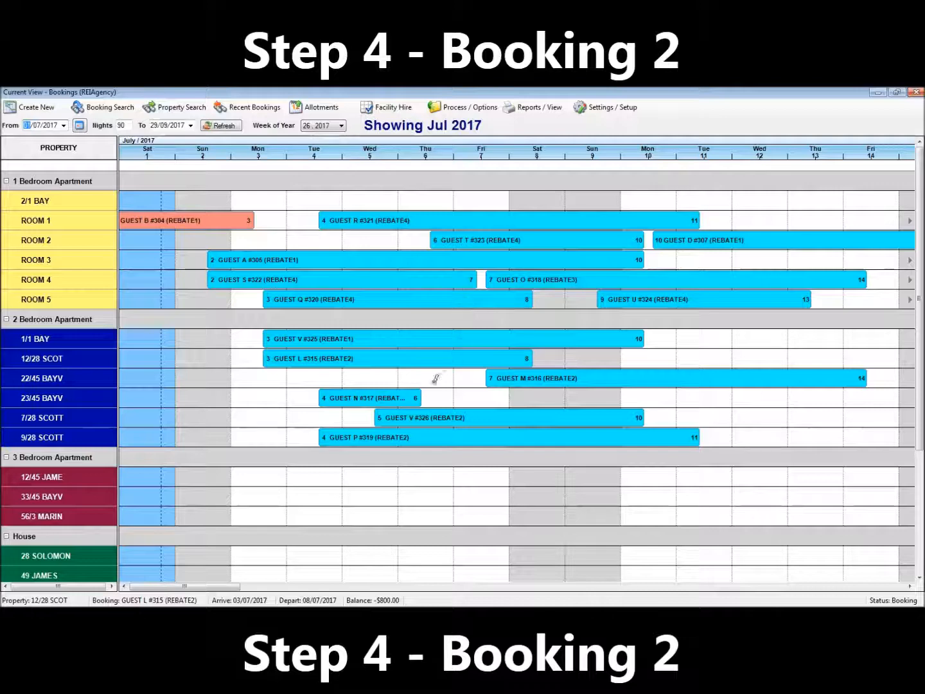
Open the account of the 9/28 SCOTT booking arriving 4 July and examine its accommodation, agent adjustment, commission and commission deposit entries.
double_click(417, 438)
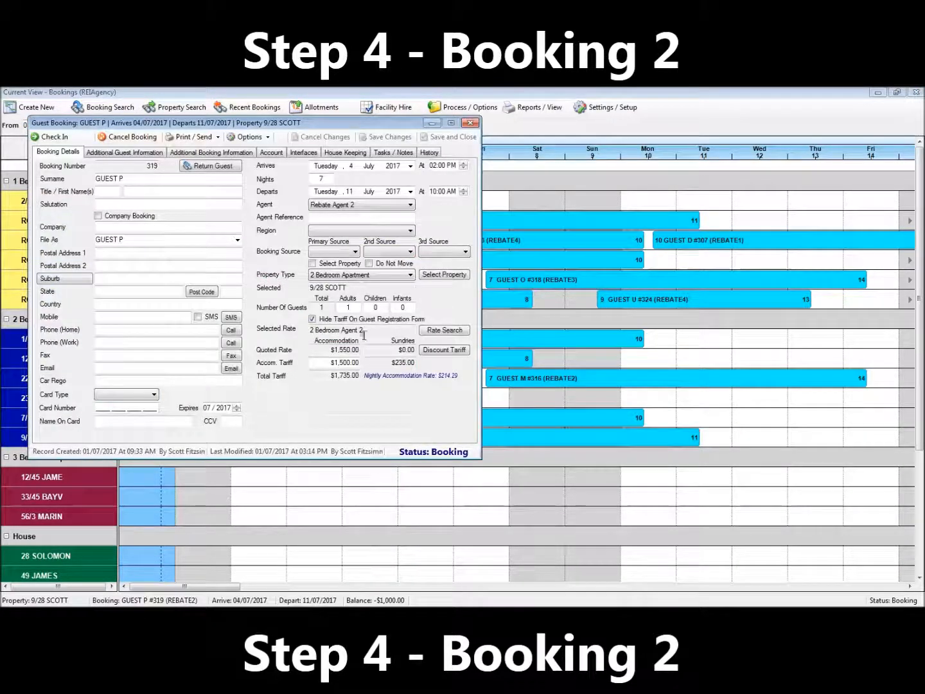
left_click(273, 153)
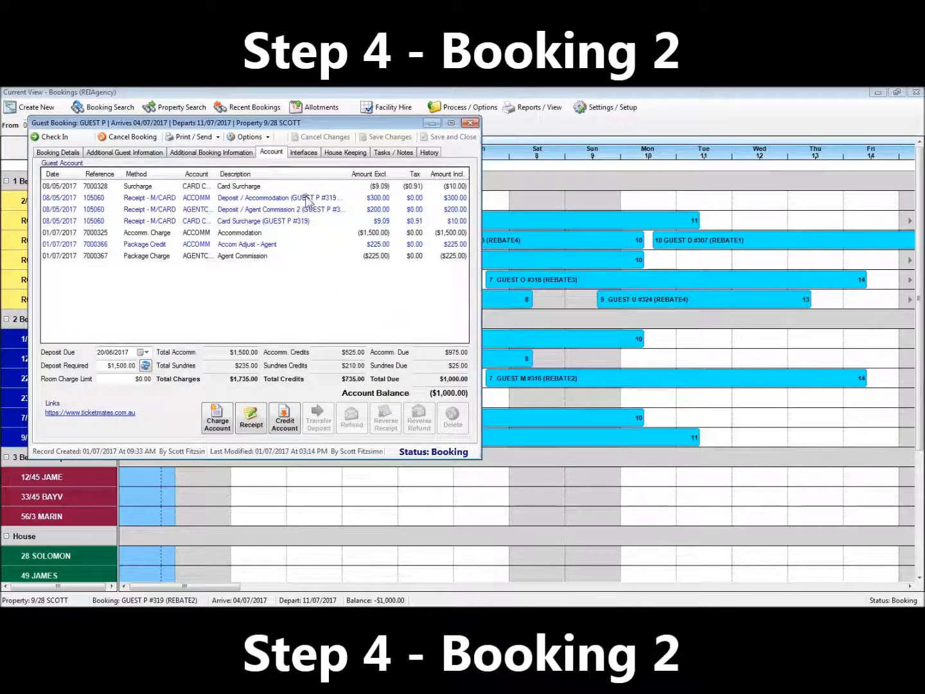
left_click(291, 232)
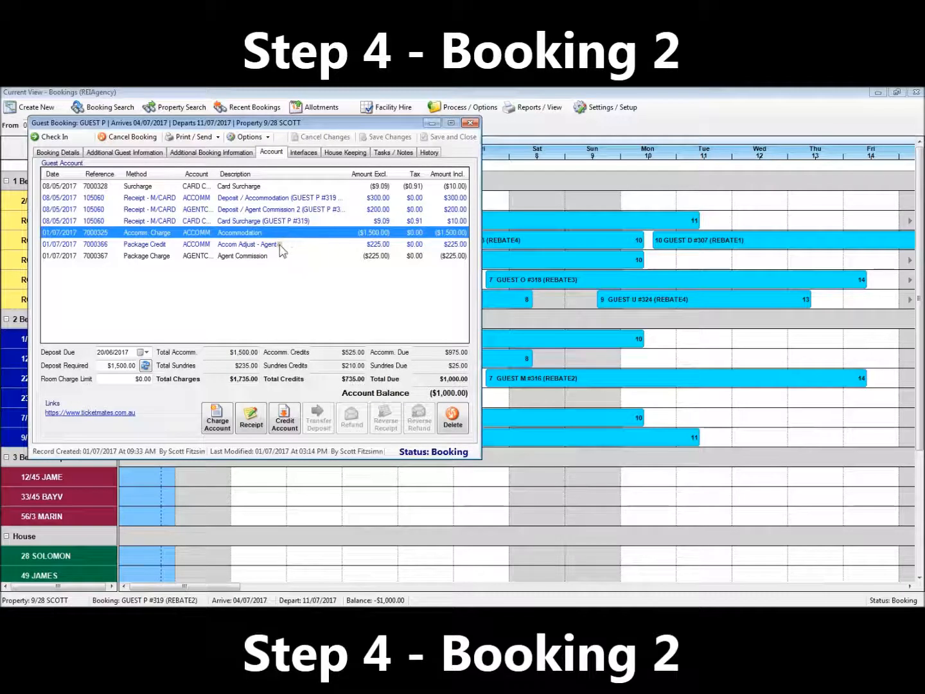
left_click(280, 246)
left_click(278, 256)
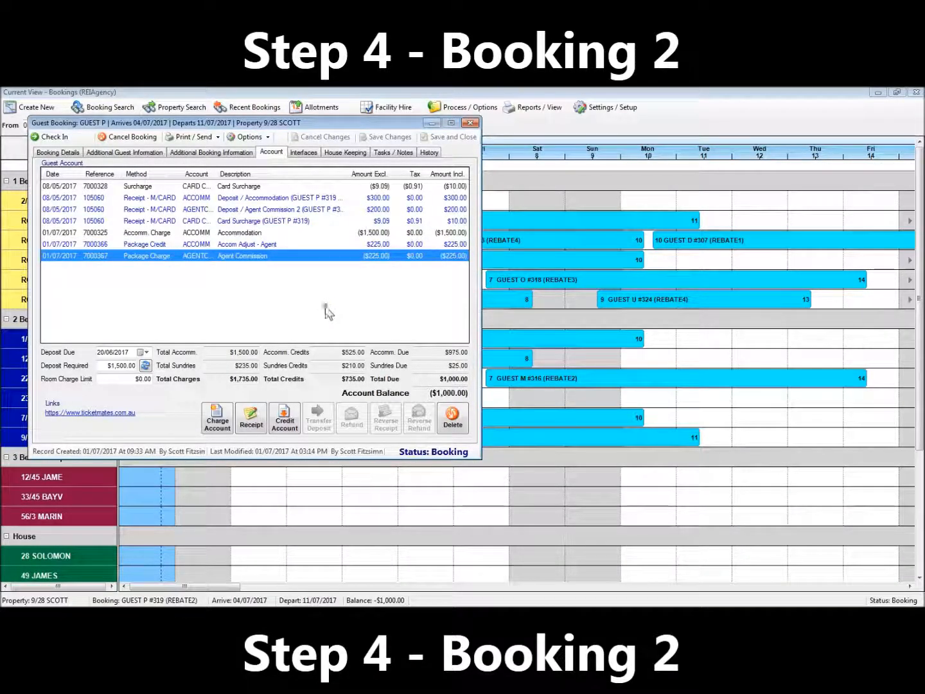
left_click(304, 209)
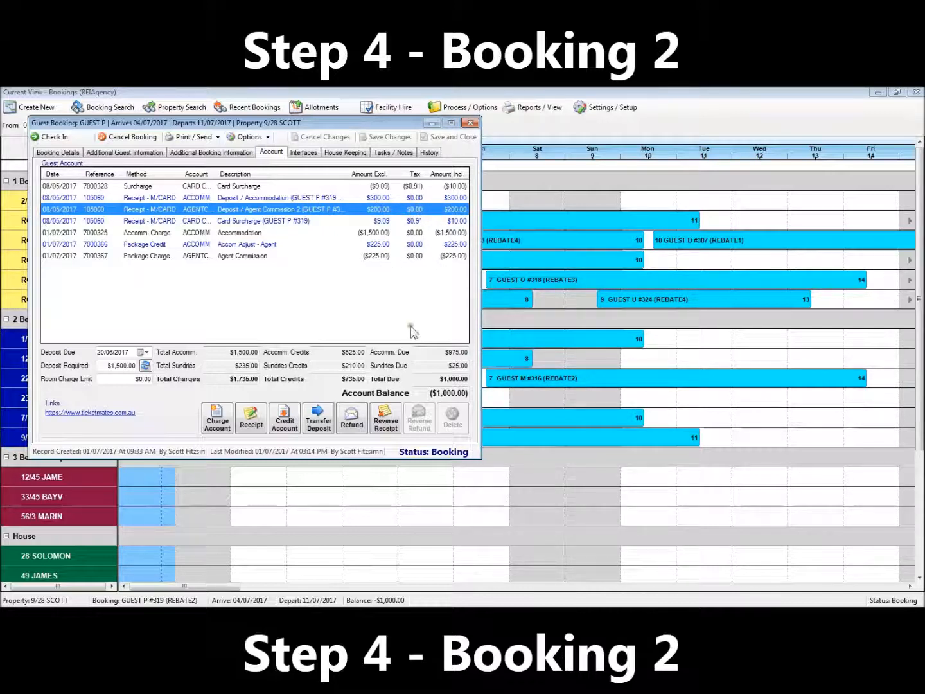
Delete the Accom Adjust - Agent credit and the Agent Commission charge from the 9/28 SCOTT booking's account.
left_click(270, 249)
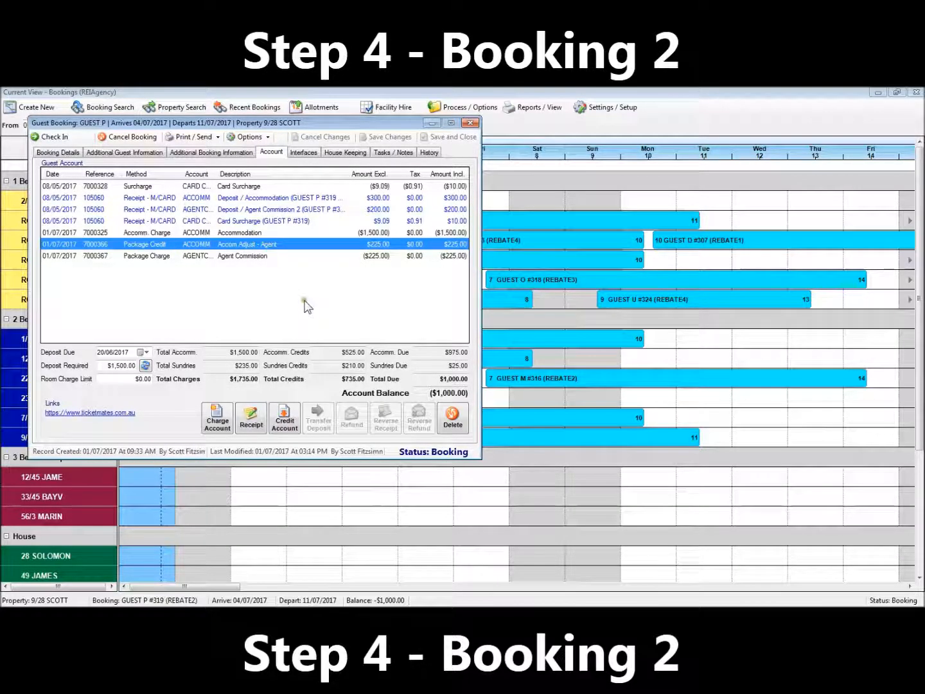
left_click(453, 418)
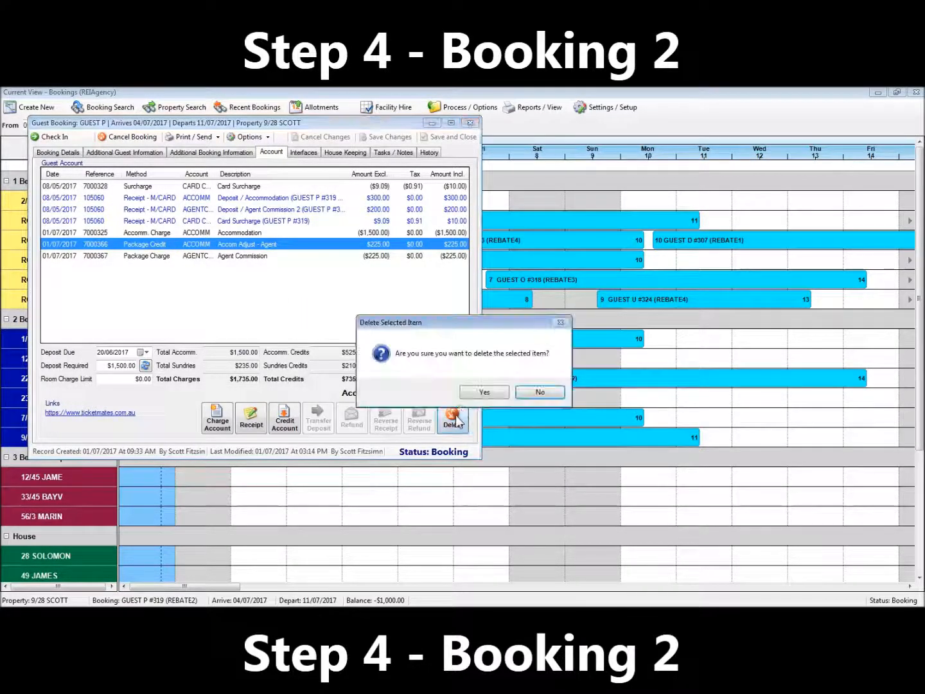
left_click(485, 390)
left_click(259, 246)
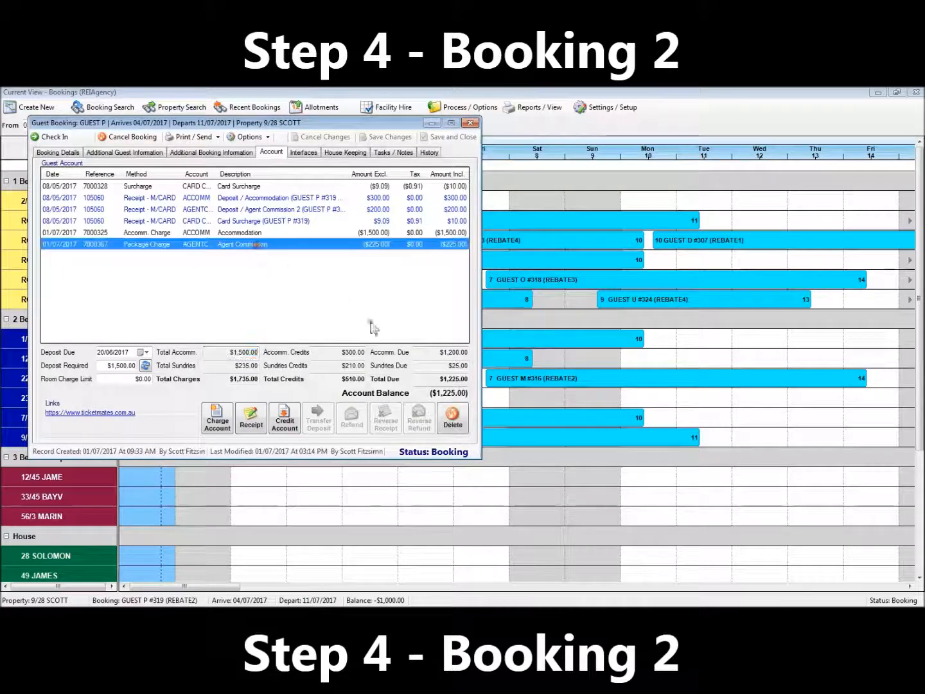
left_click(453, 418)
left_click(485, 391)
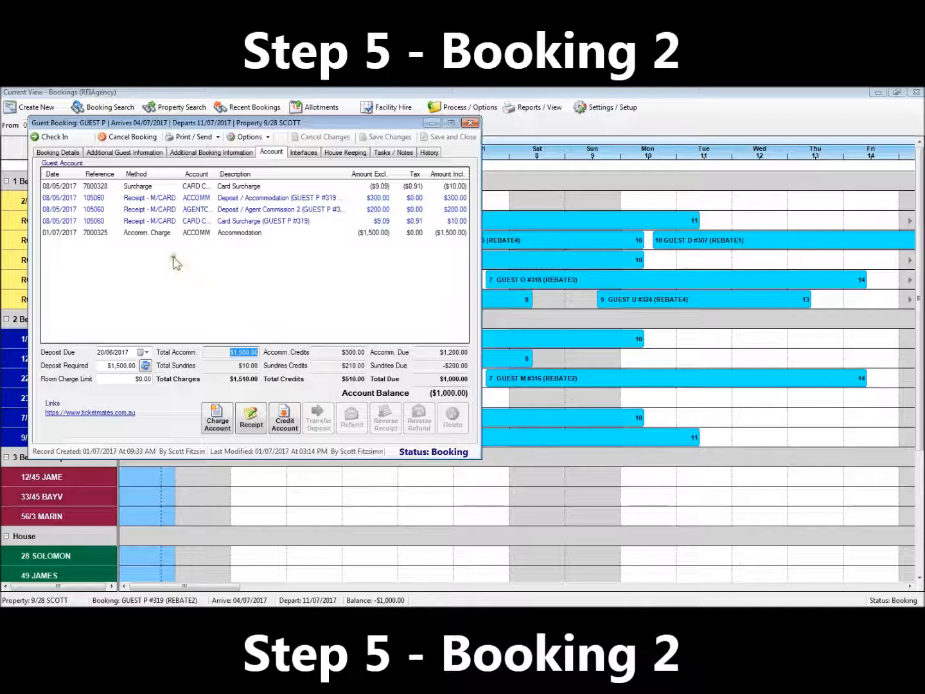
Re-apply the 2 Bedroom Agent 2 rate to the 9/28 SCOTT booking without recalculating the accommodation tariff, and save the changes.
left_click(59, 155)
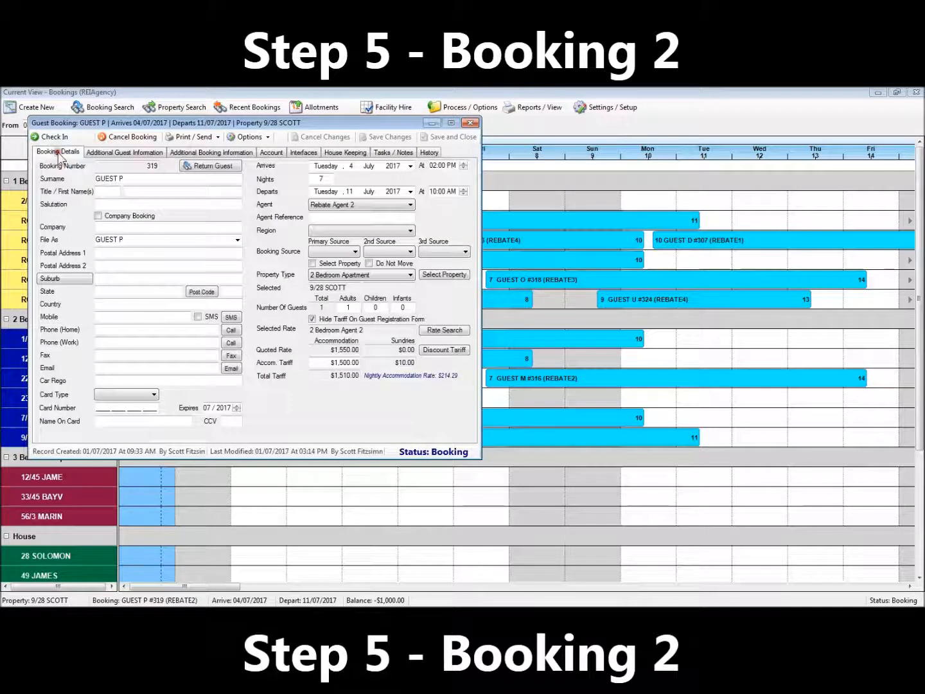
left_click(439, 332)
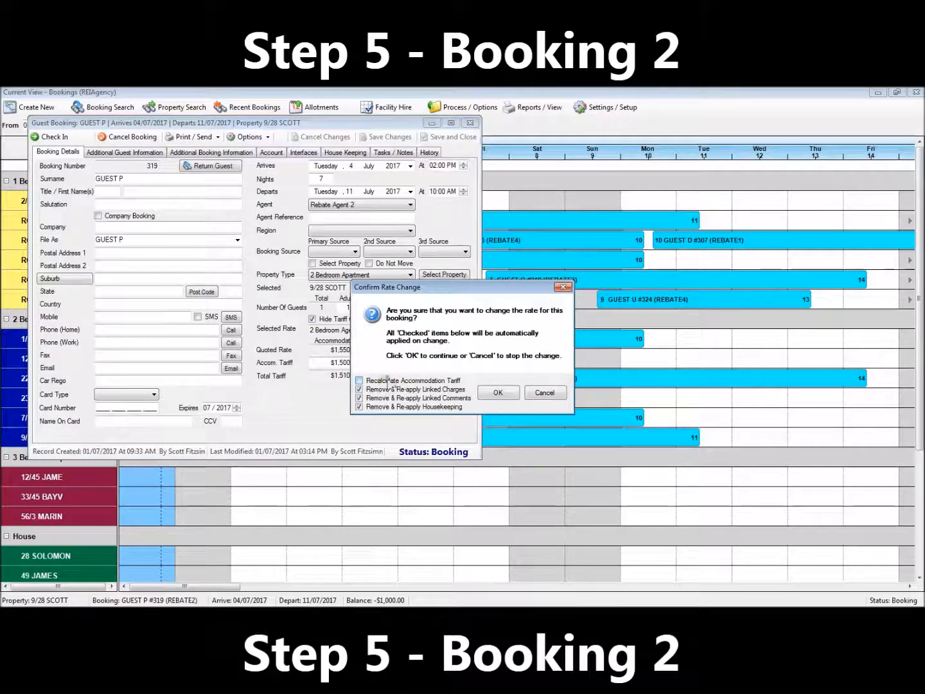
left_click(496, 392)
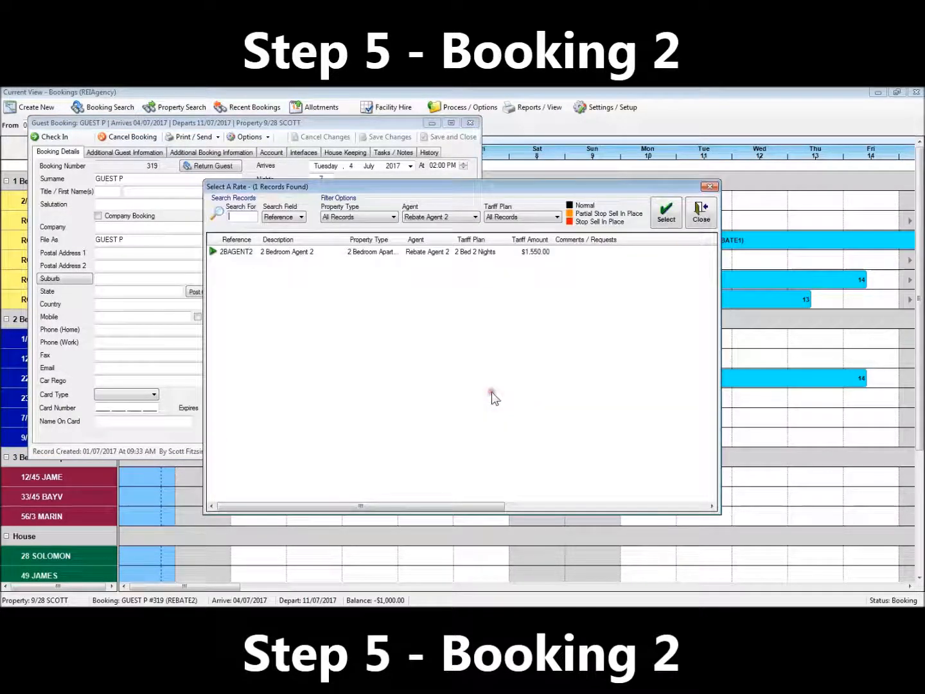
double_click(325, 252)
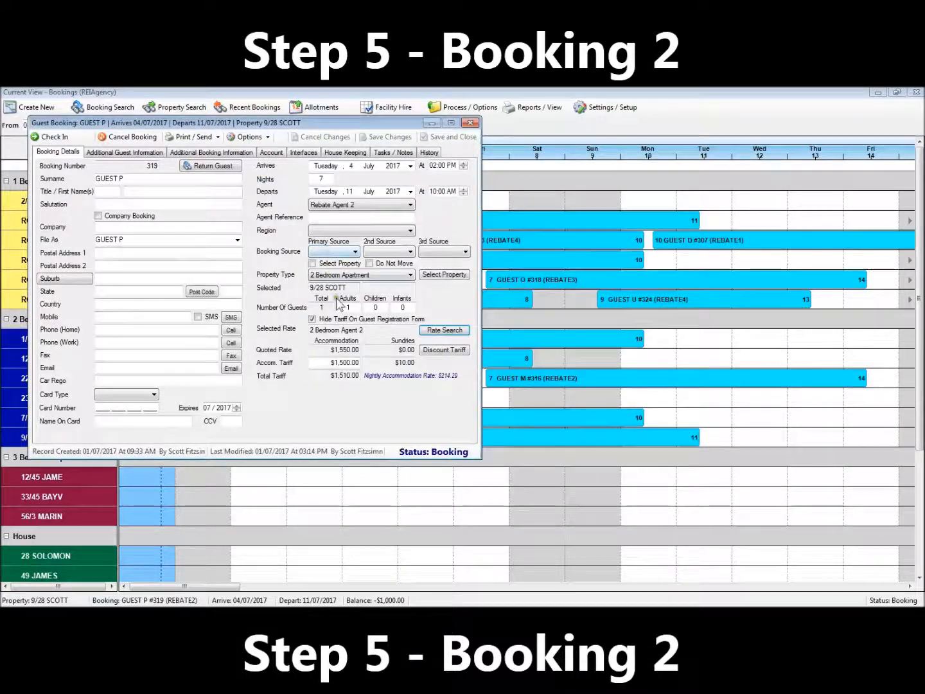
left_click(130, 356)
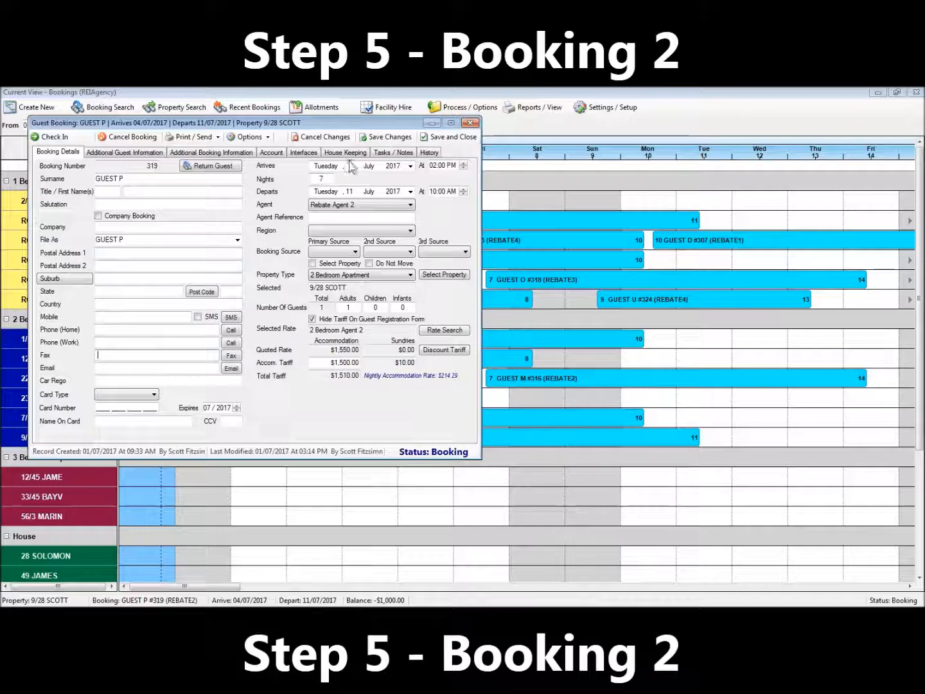
left_click(384, 137)
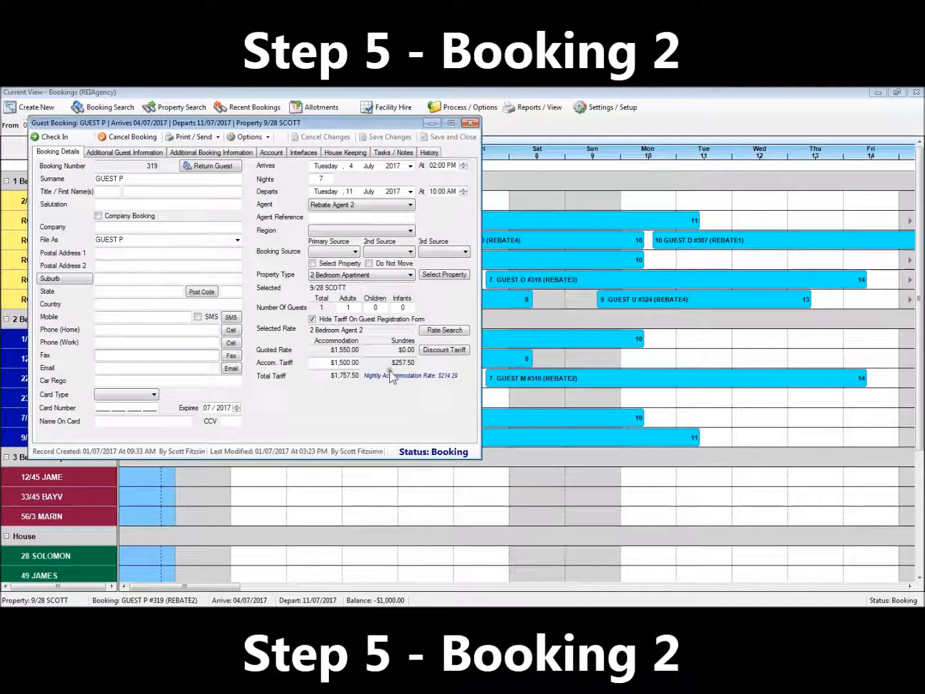
Set up a refund of the booking's Agent Commission 2 deposit, allocating $200 to Guest / Other and adding "Agent Comm GST Update" to the payee.
left_click(270, 153)
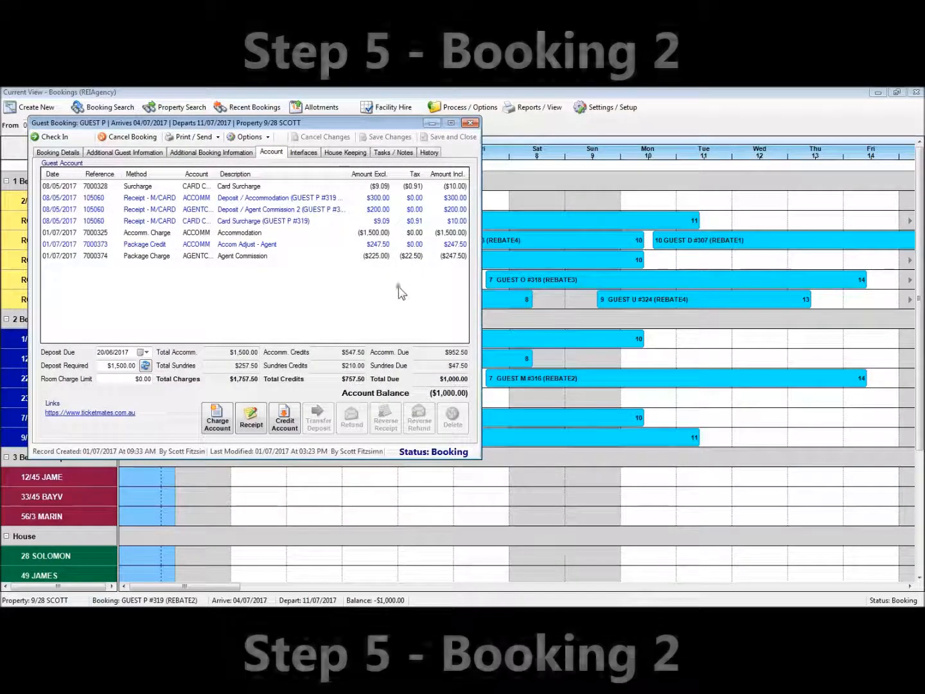
left_click(313, 199)
left_click(325, 210)
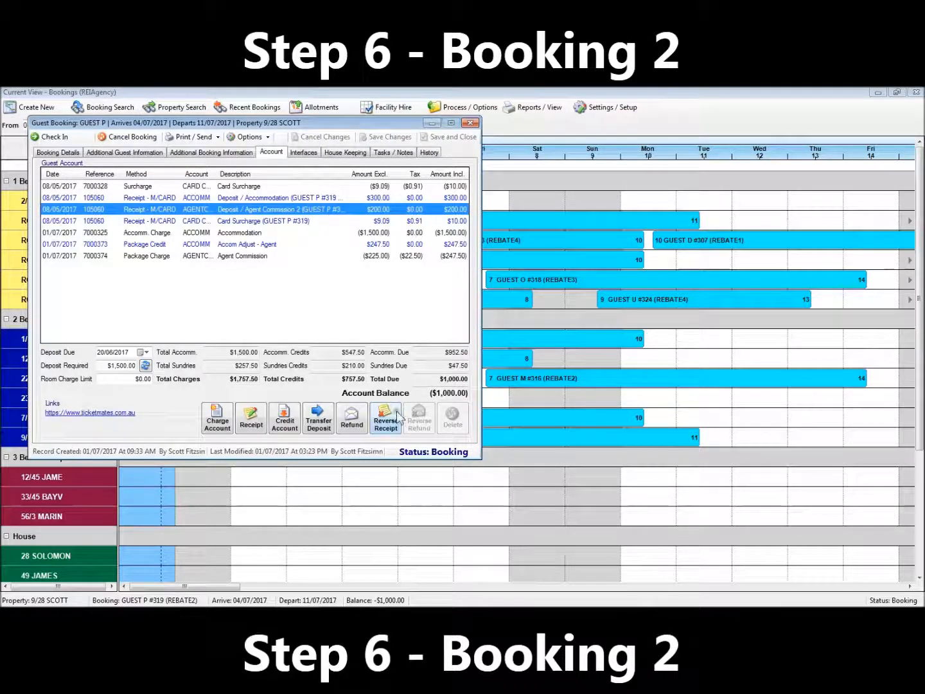
left_click(351, 420)
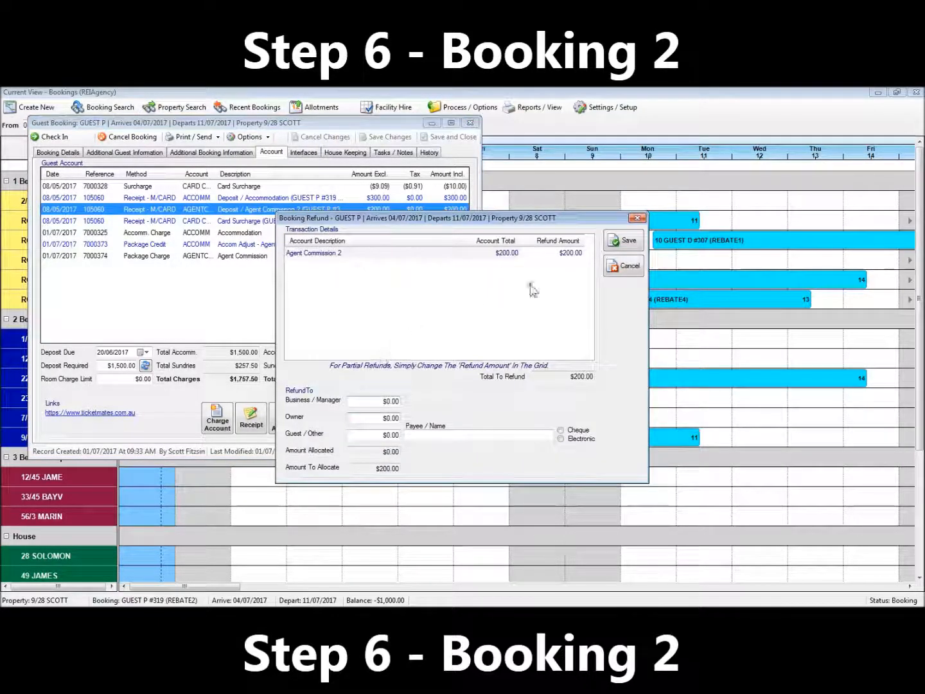
left_click(390, 436)
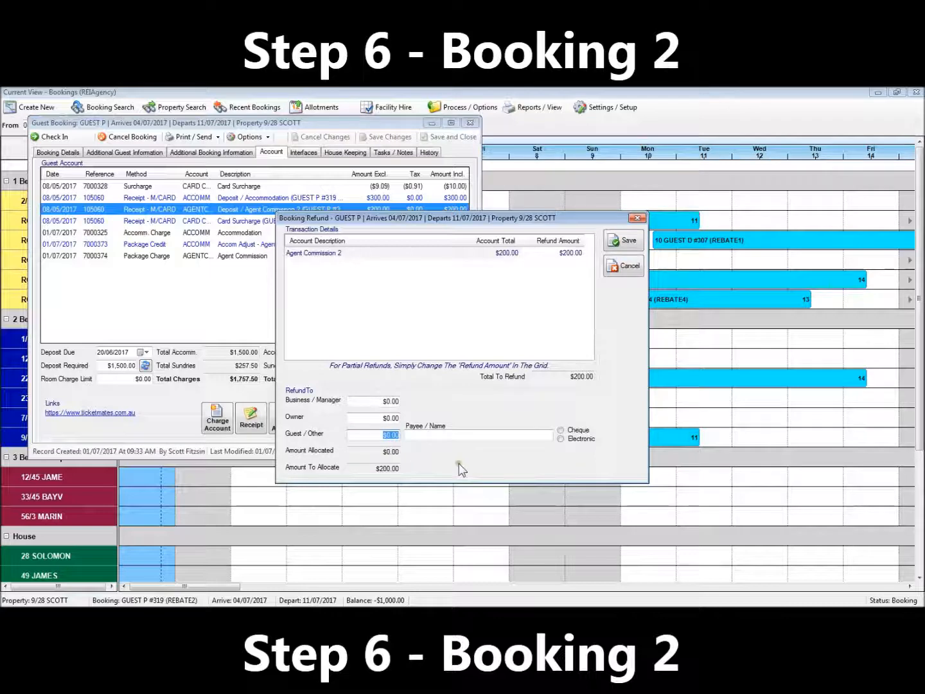
type("200")
left_click(453, 434)
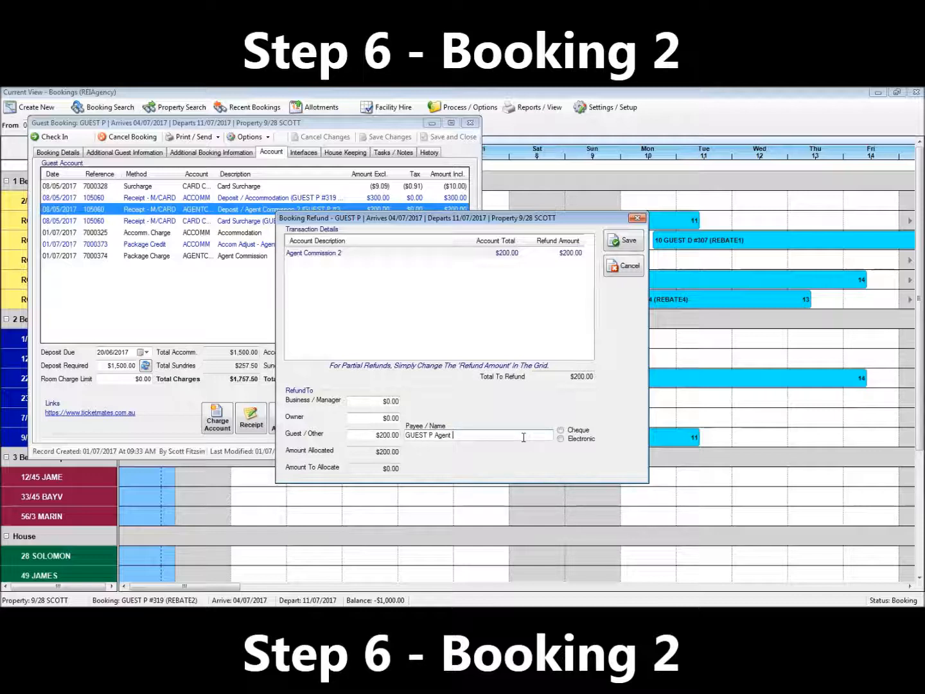
type("Agent Comm GST Update")
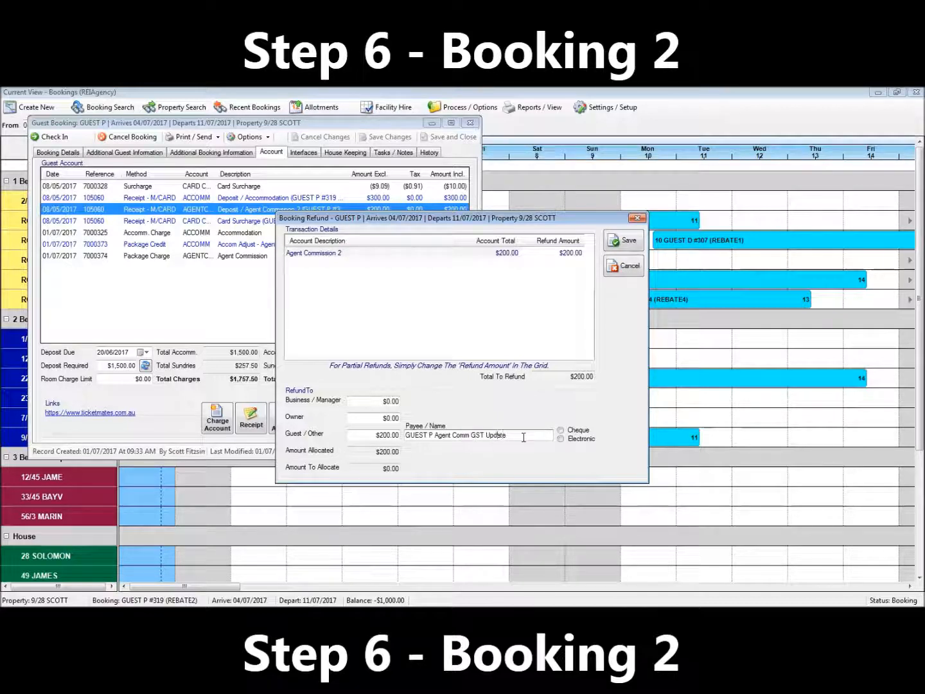
Make the commission deposit refund electronic, save it and confirm the refund.
left_click(564, 439)
left_click(621, 241)
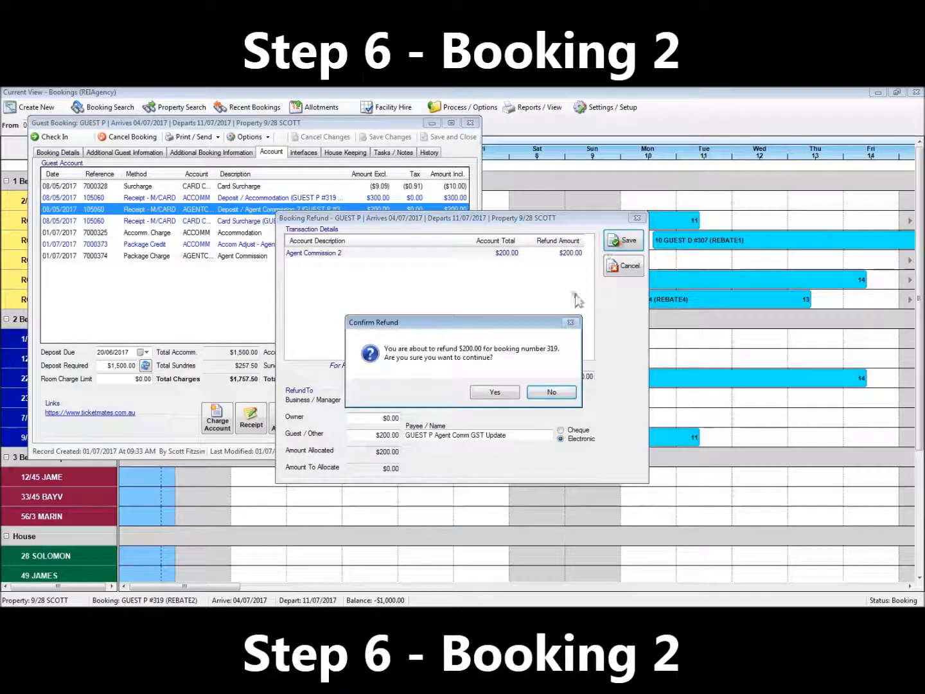
left_click(495, 393)
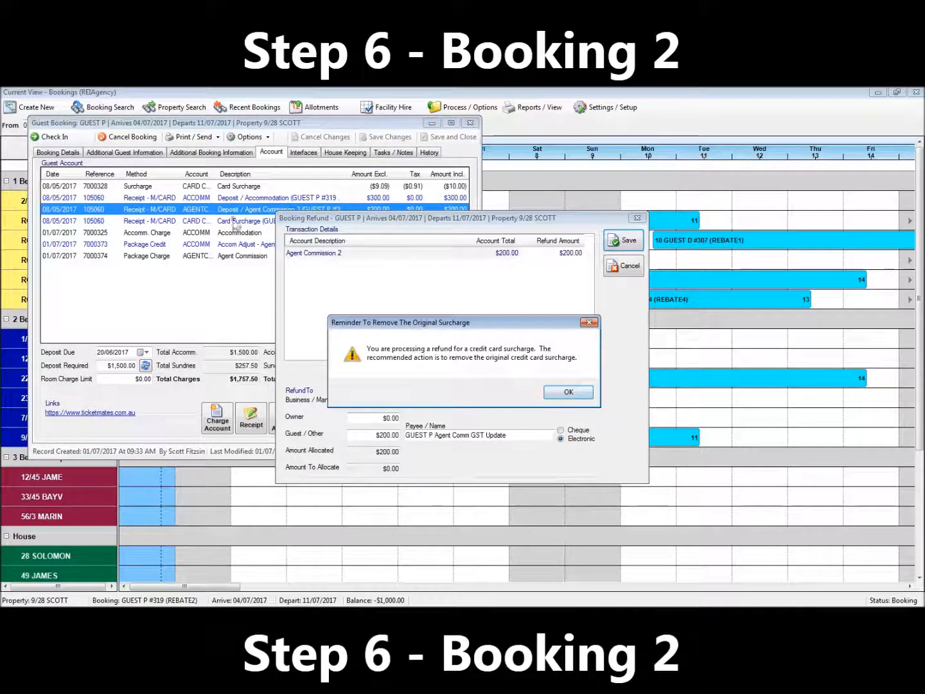
left_click(555, 393)
left_click(529, 395)
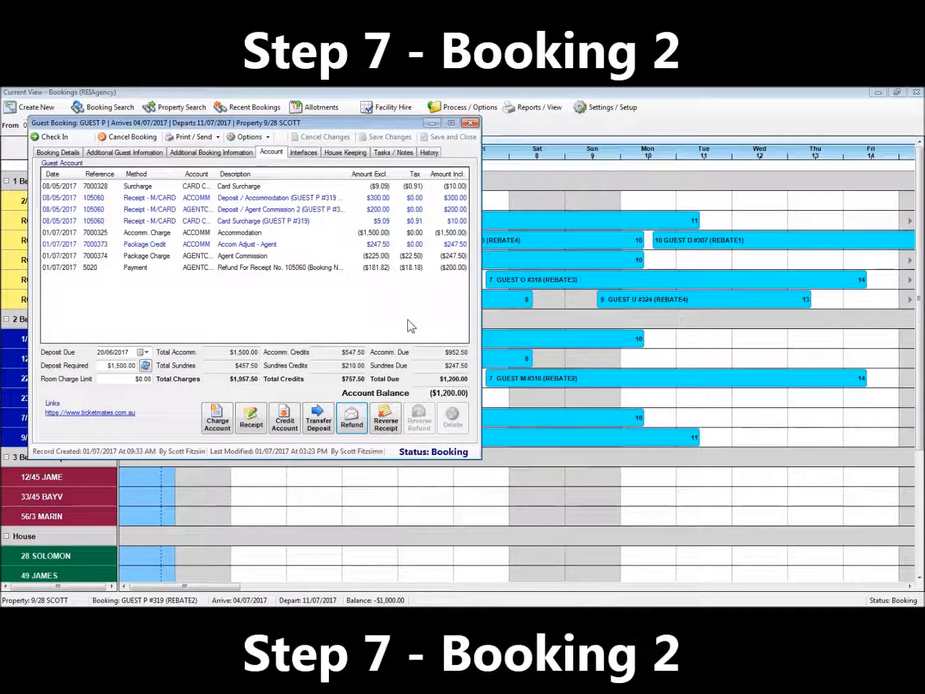
Start a new receipt for the 9/28 SCOTT booking, allocating $0 to accommodation and $200 to Agent Commission 2 with GST included.
left_click(336, 210)
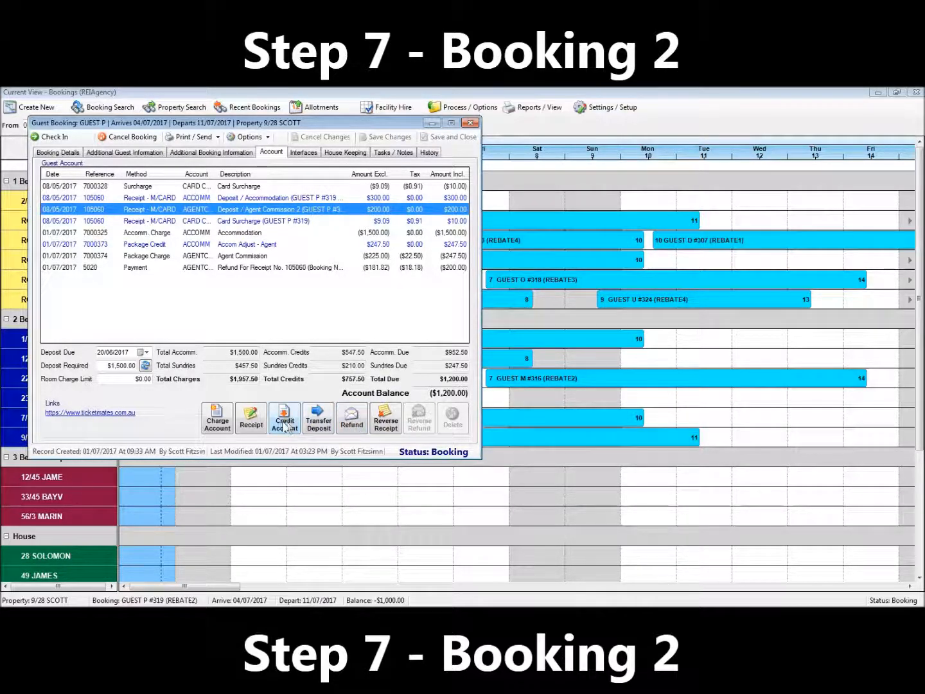
left_click(252, 421)
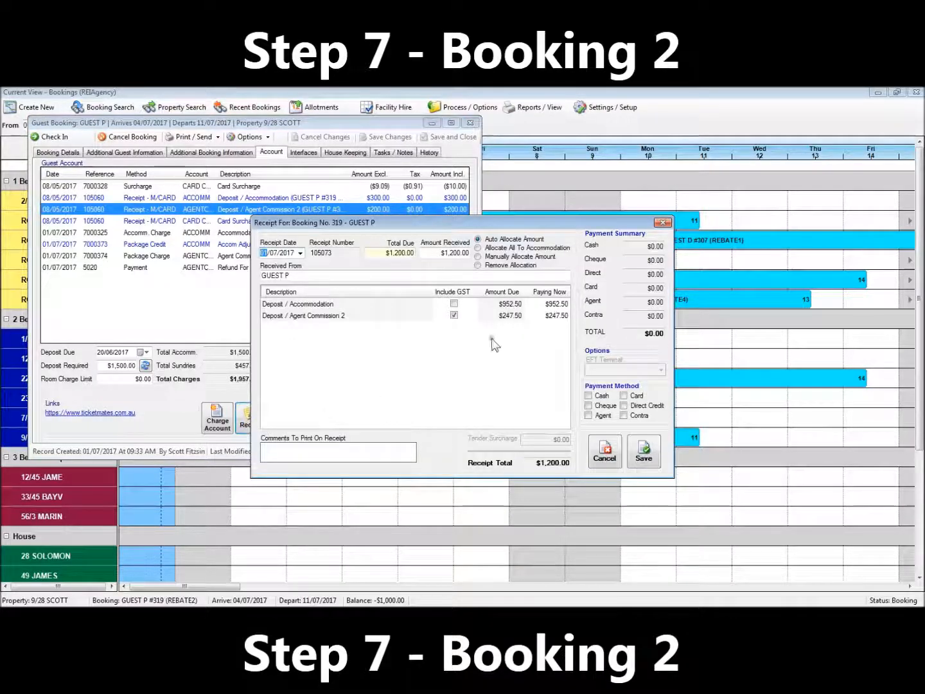
left_click(557, 306)
type("0")
key("Return")
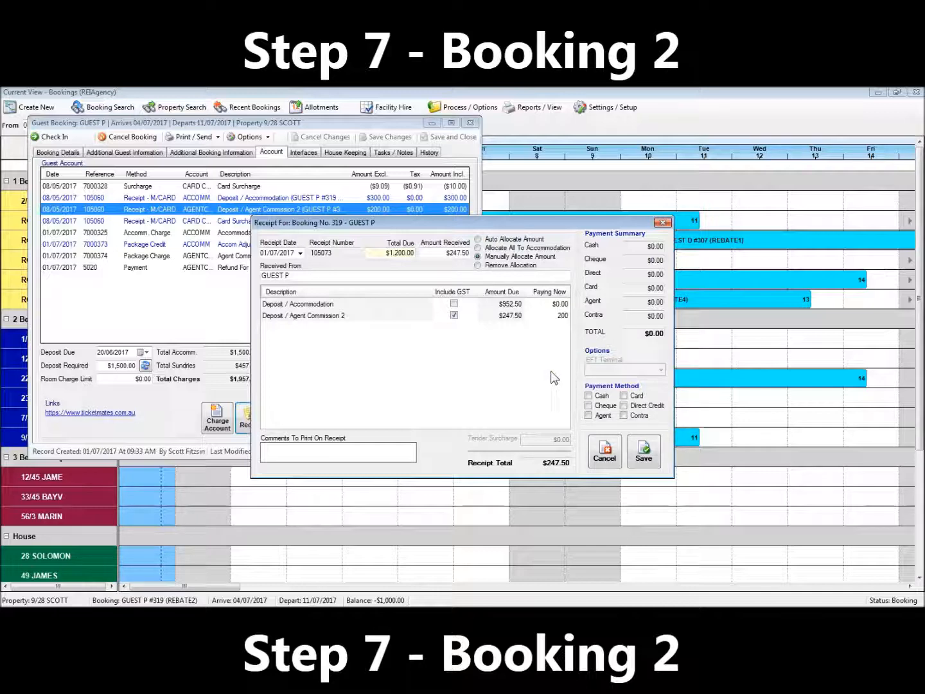
key("Return")
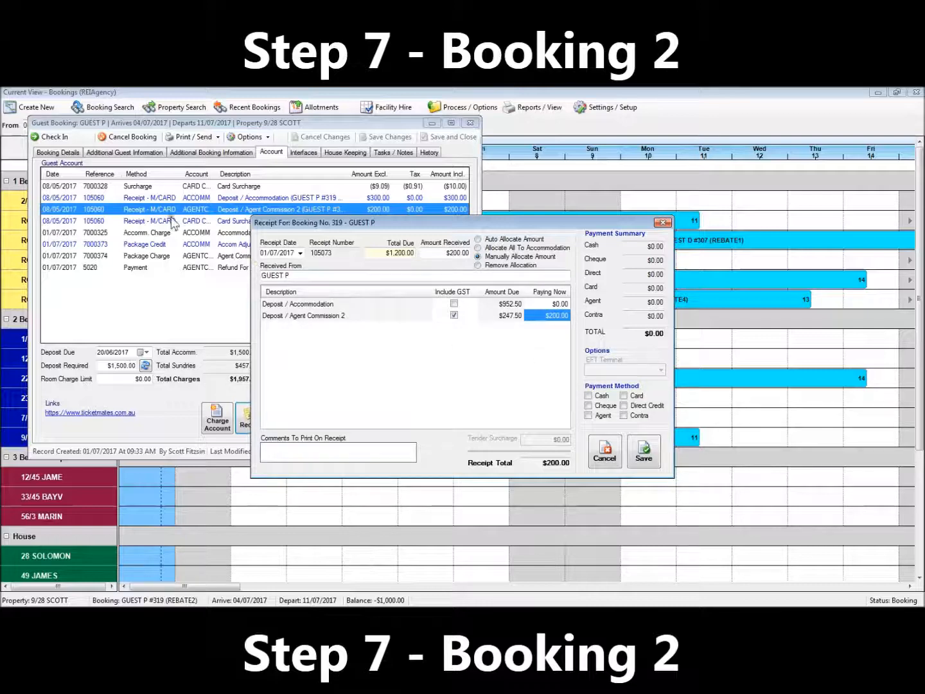
Pay the receipt by M/CARD with the surcharge removed, and save it without printing.
left_click(624, 396)
left_click(443, 305)
left_click(424, 333)
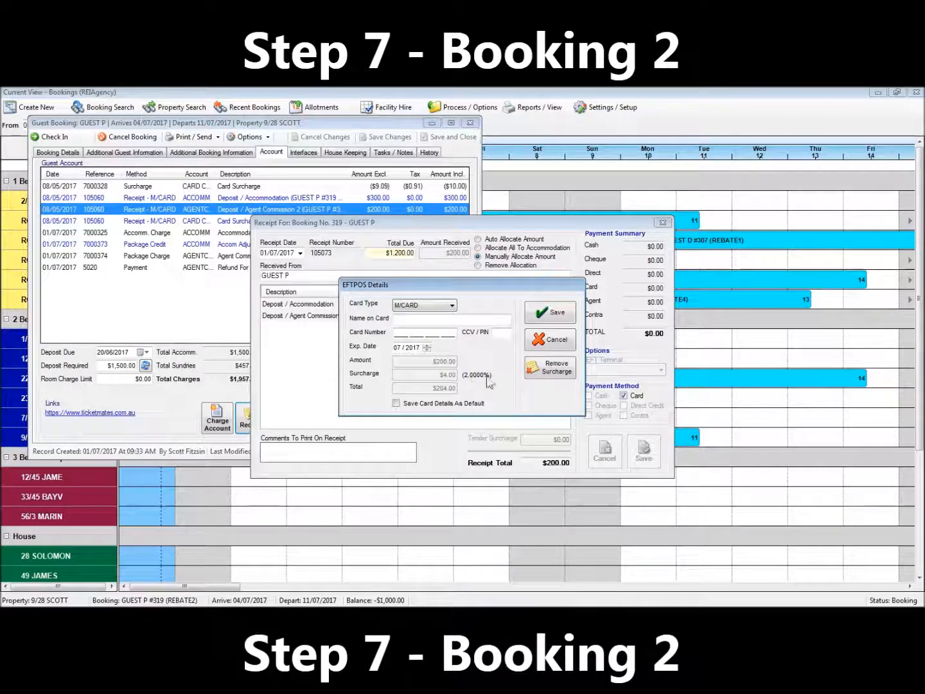
left_click(549, 373)
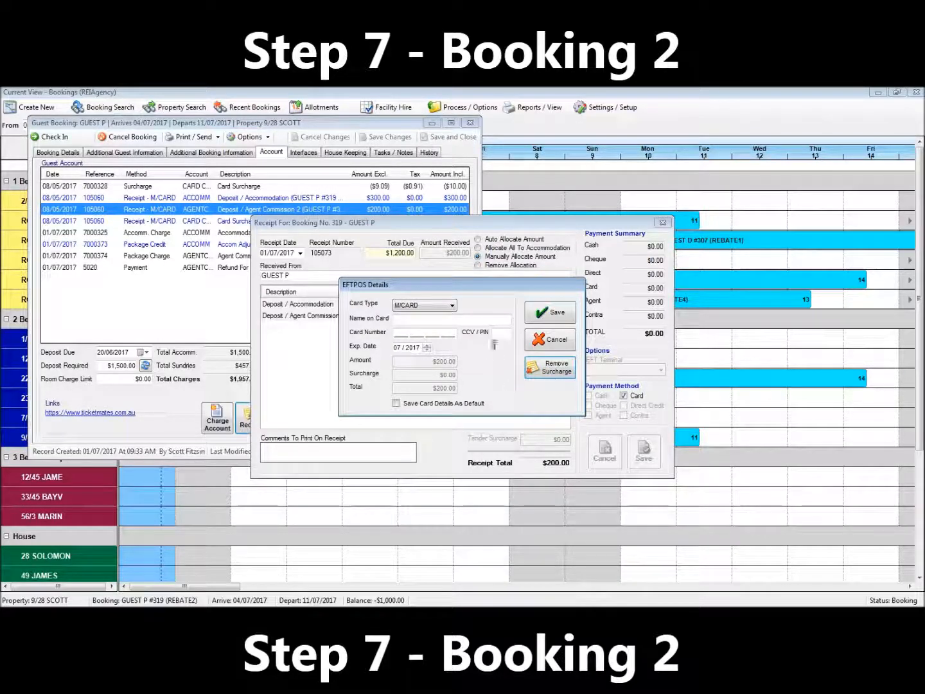
left_click(550, 313)
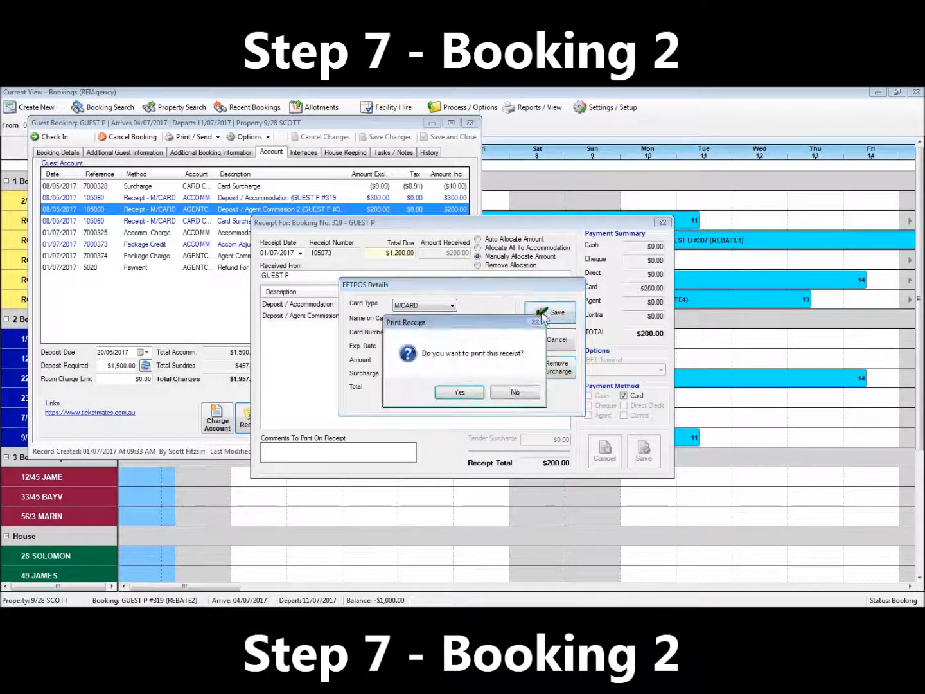
left_click(513, 393)
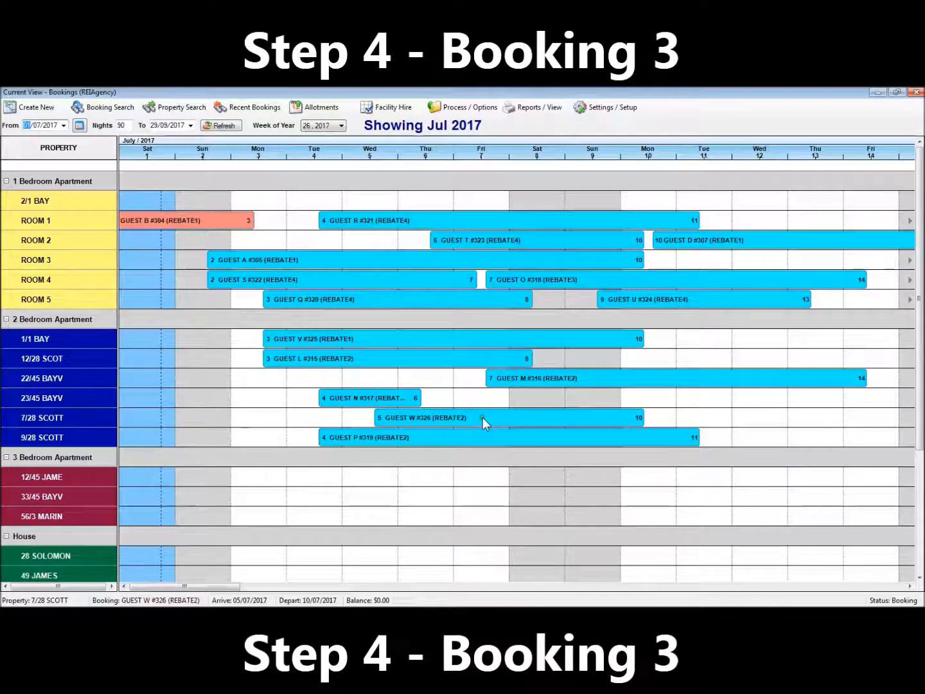
Open the account of the 7/28 SCOTT booking arriving 5 July and examine its accommodation and agent commission deposit entries.
double_click(483, 418)
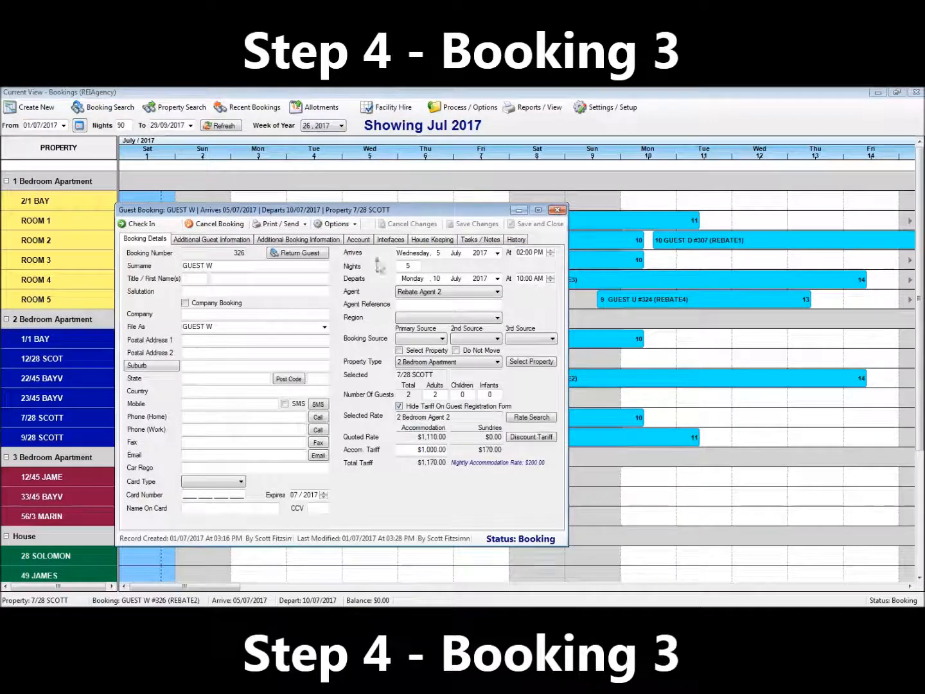
left_click(361, 240)
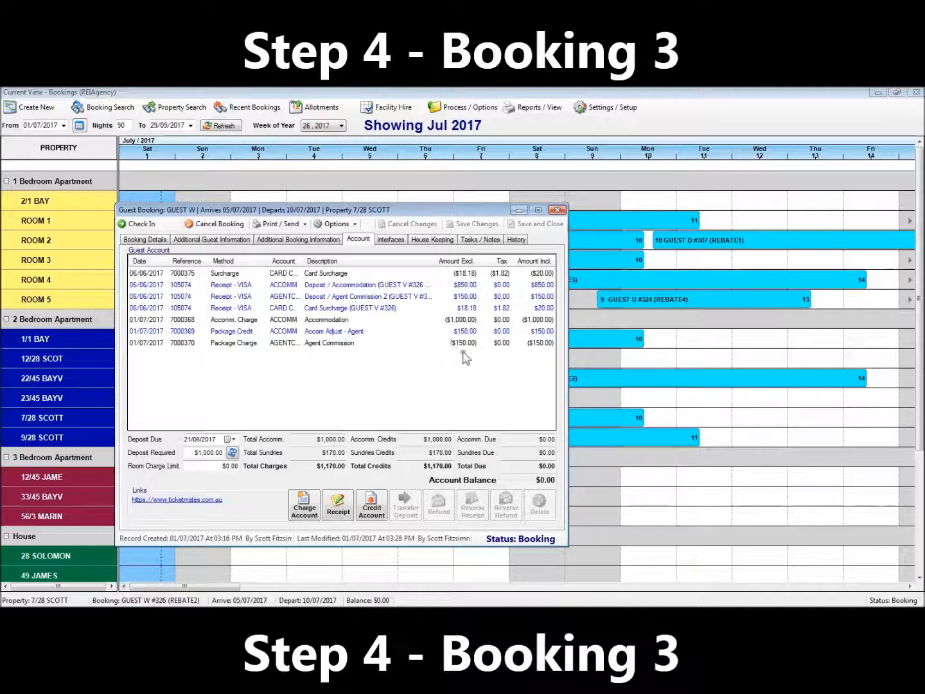
left_click(471, 286)
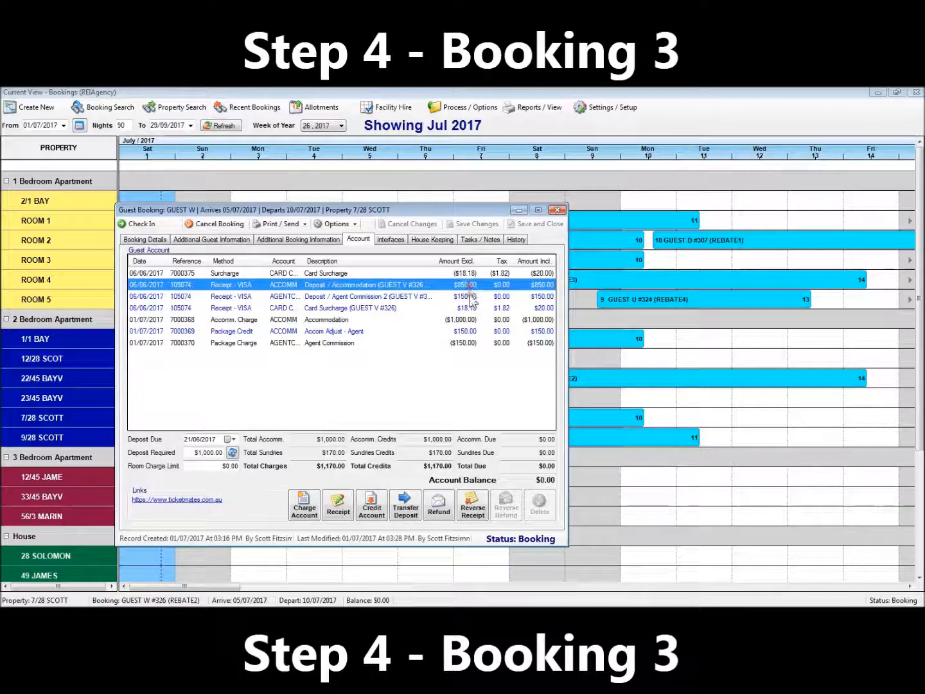
left_click(471, 297)
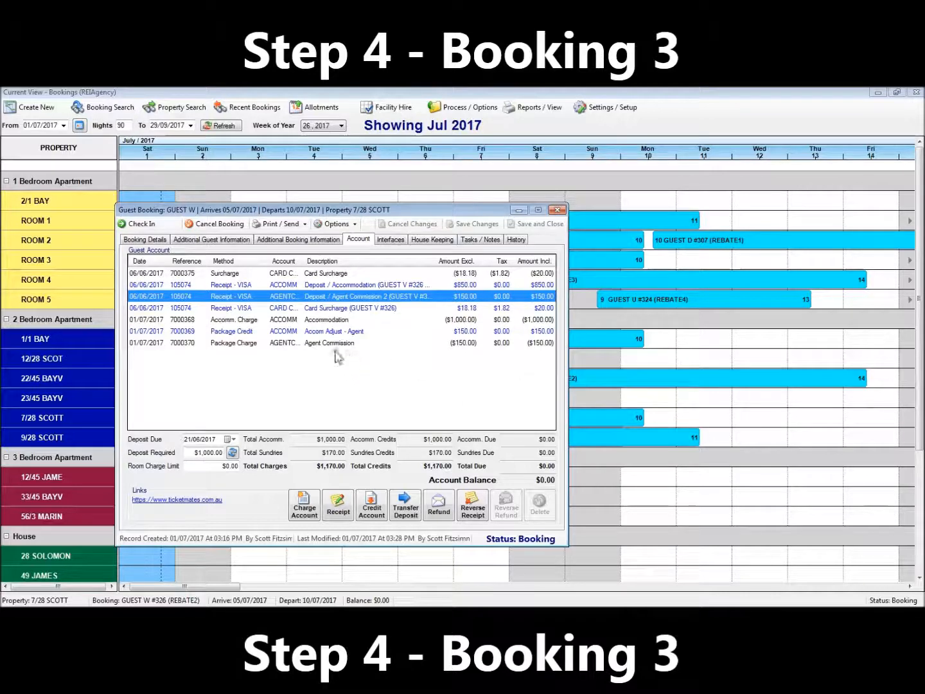
Delete the Accom Adjust - Agent credit and the Agent Commission charge from the 7/28 SCOTT booking's account.
left_click(350, 333)
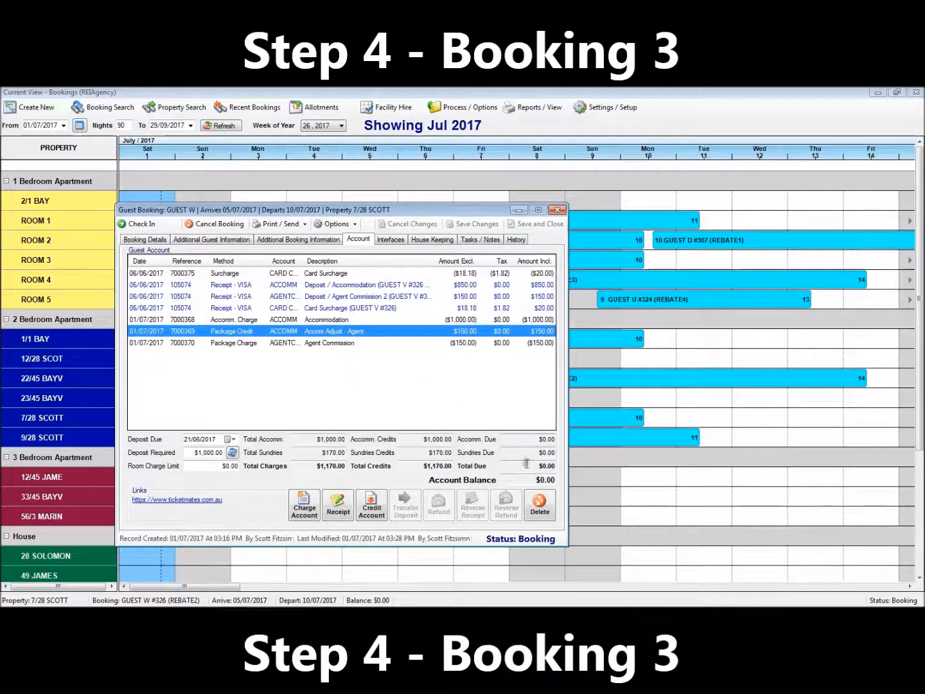
left_click(540, 504)
left_click(481, 416)
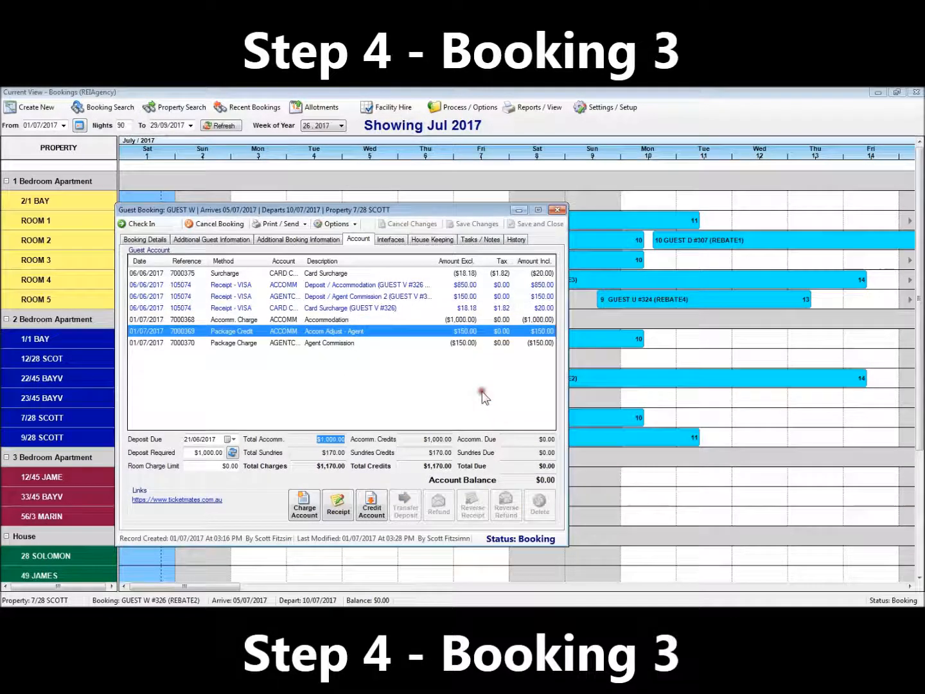
left_click(356, 334)
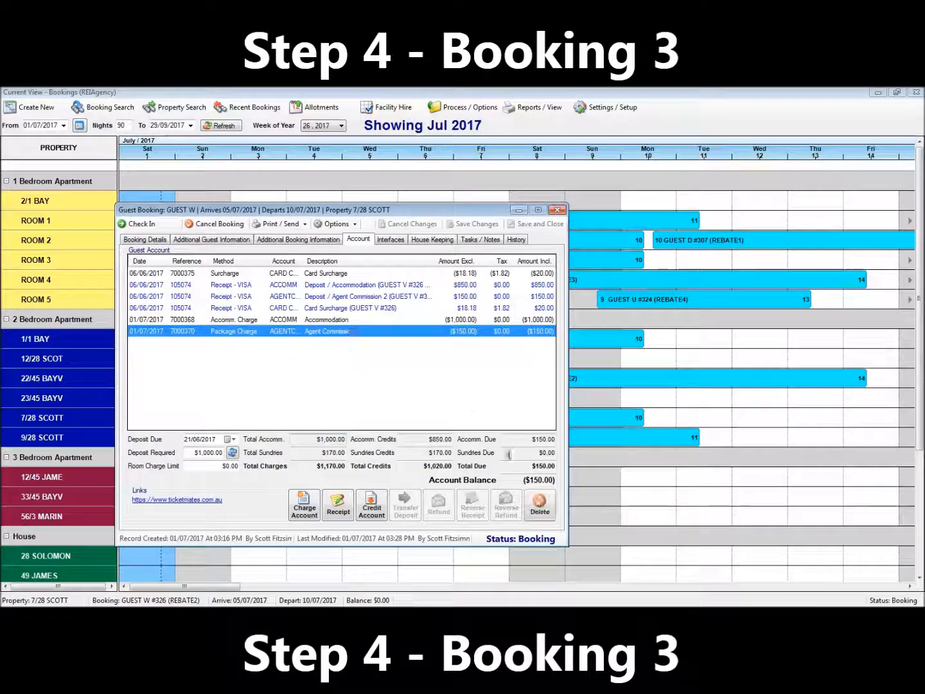
left_click(540, 511)
left_click(485, 394)
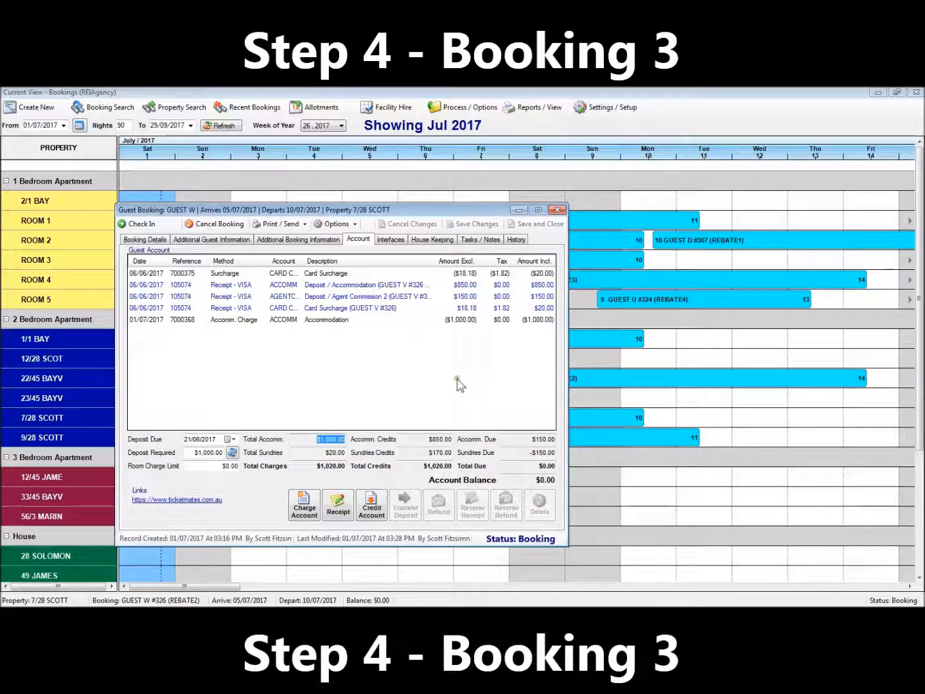
Re-apply the 2 Bedroom Agent 2 rate to the 7/28 SCOTT booking without recalculating the accommodation tariff, and save the changes.
left_click(146, 241)
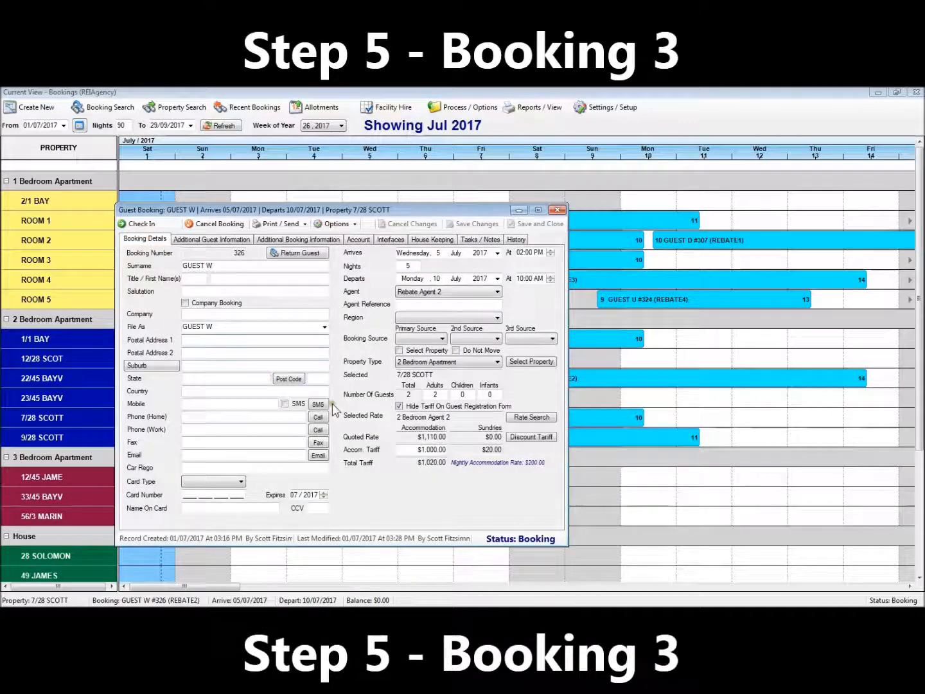
left_click(519, 421)
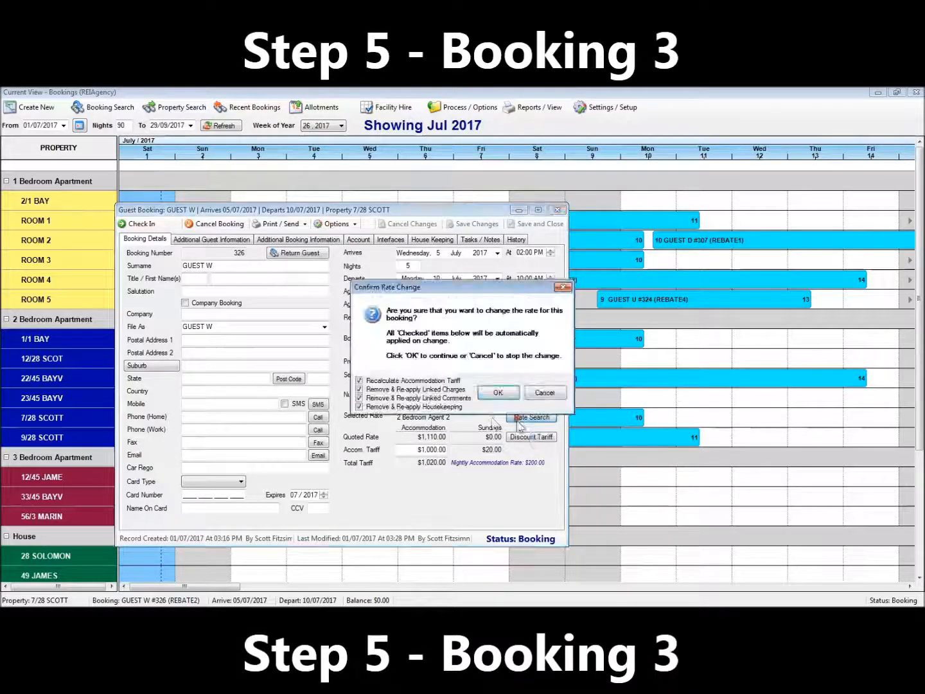
left_click(396, 381)
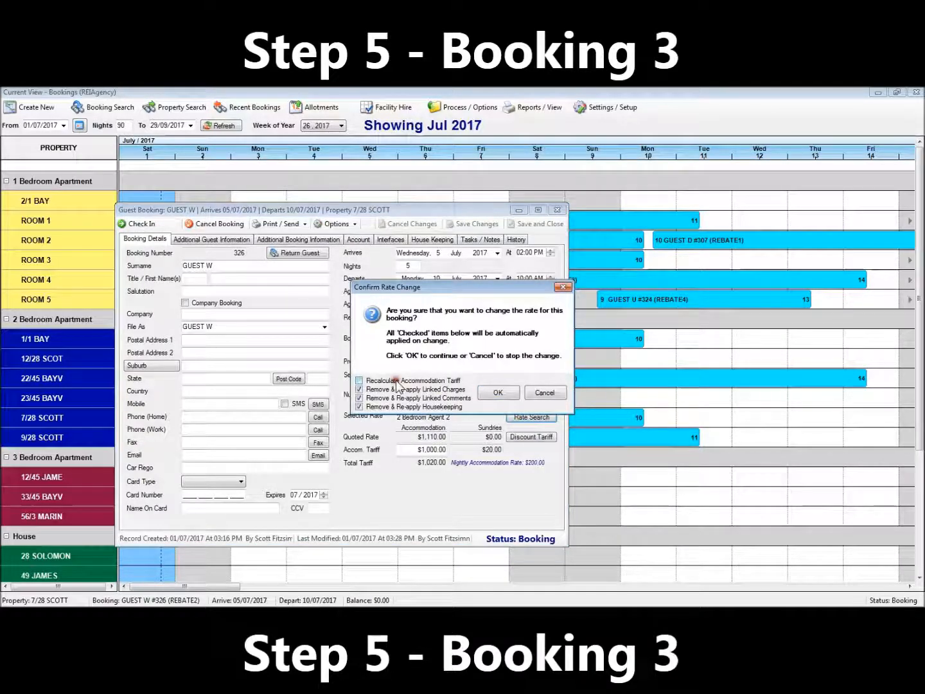
left_click(499, 395)
left_click(379, 251)
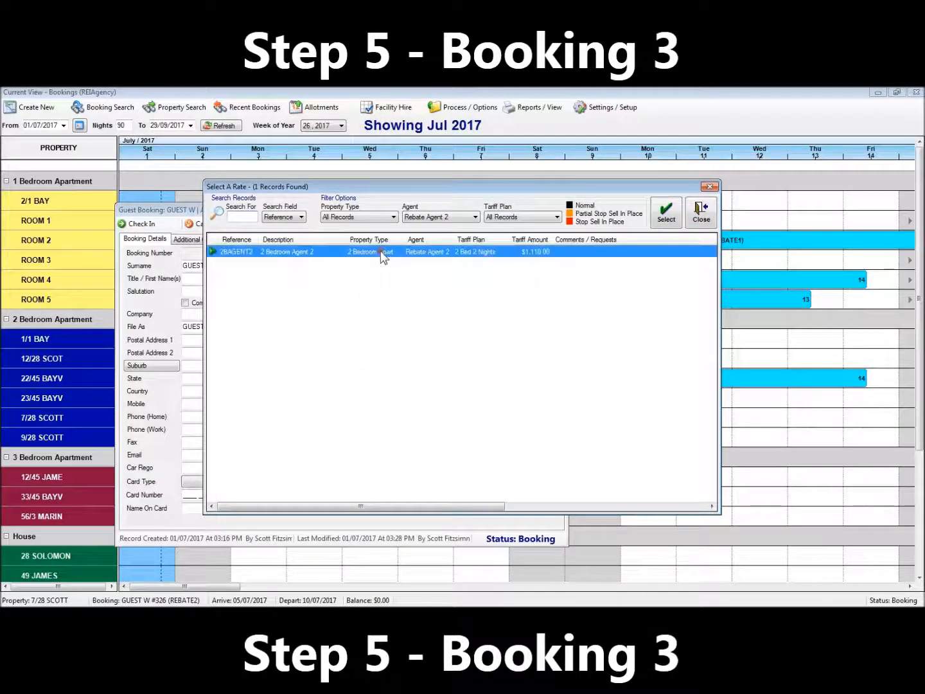
left_click(666, 219)
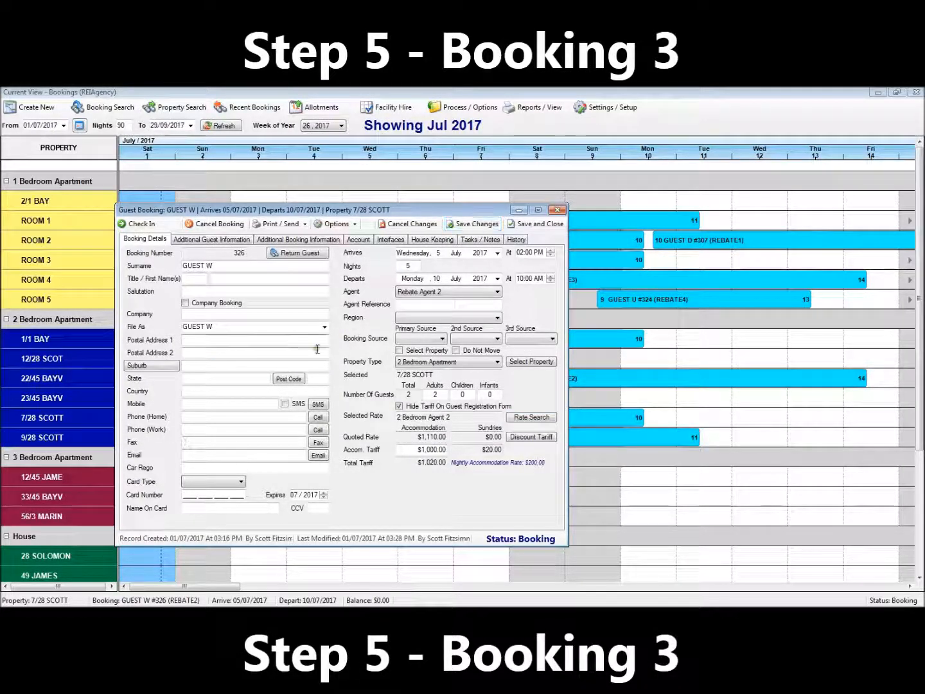
left_click(476, 226)
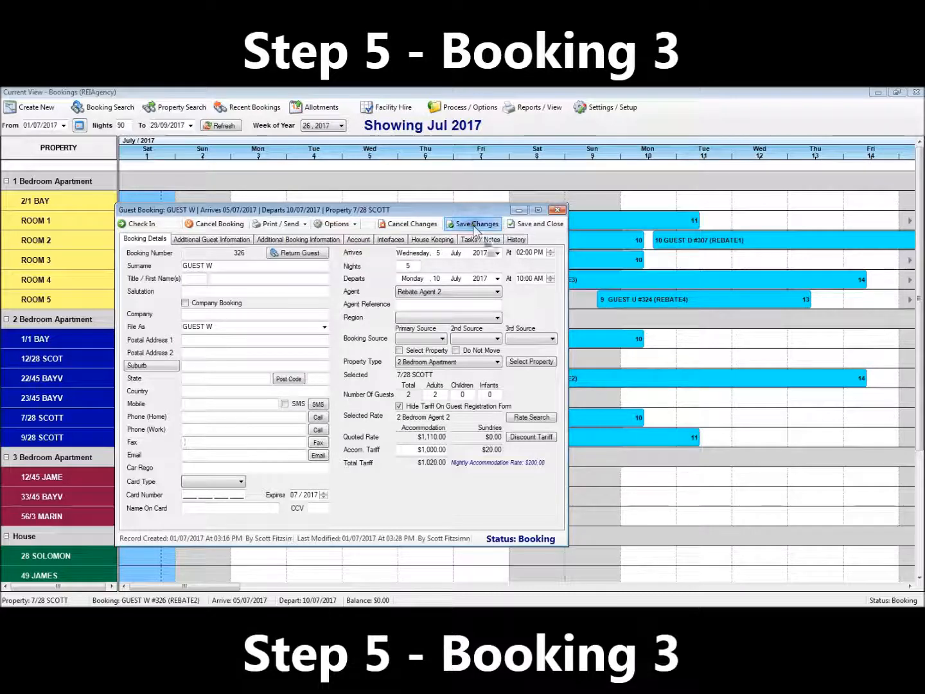
Start a refund of the accommodation deposit on the 7/28 SCOTT booking's account, allocating $850 to Guest / Other.
left_click(358, 239)
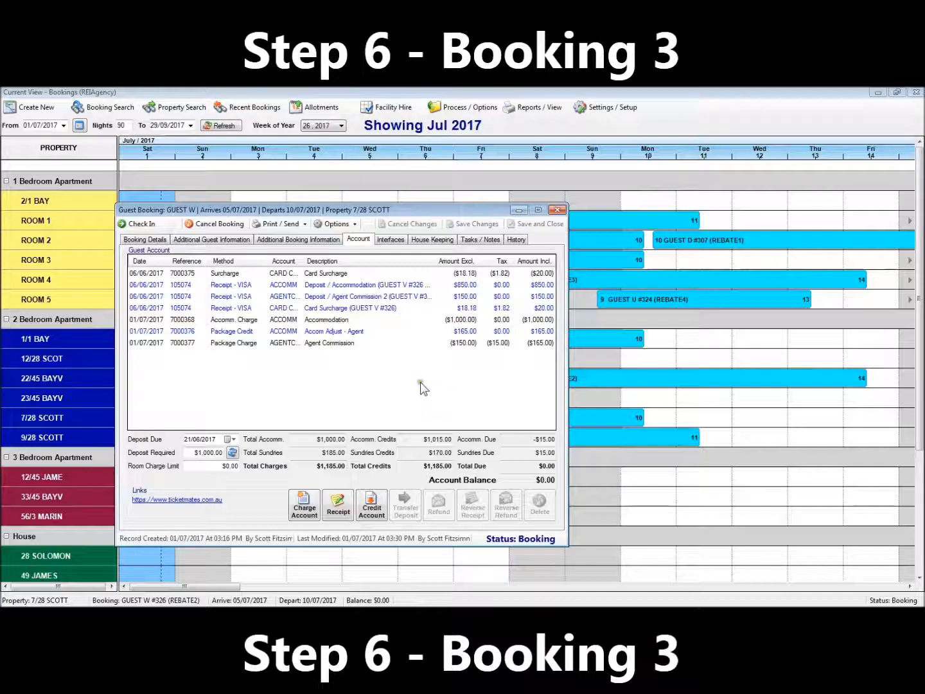
left_click(378, 284)
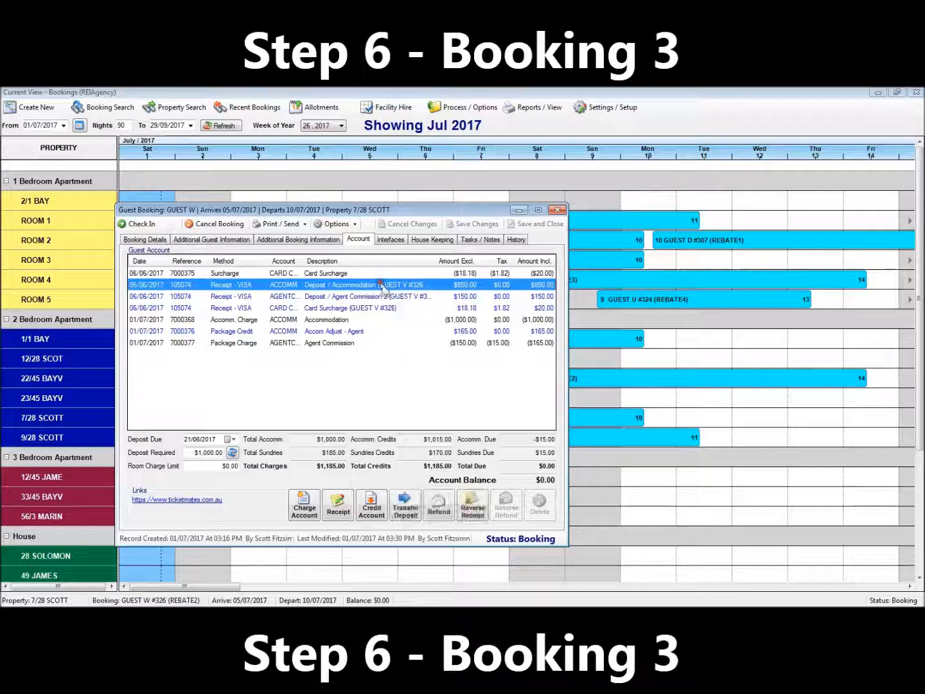
left_click(438, 511)
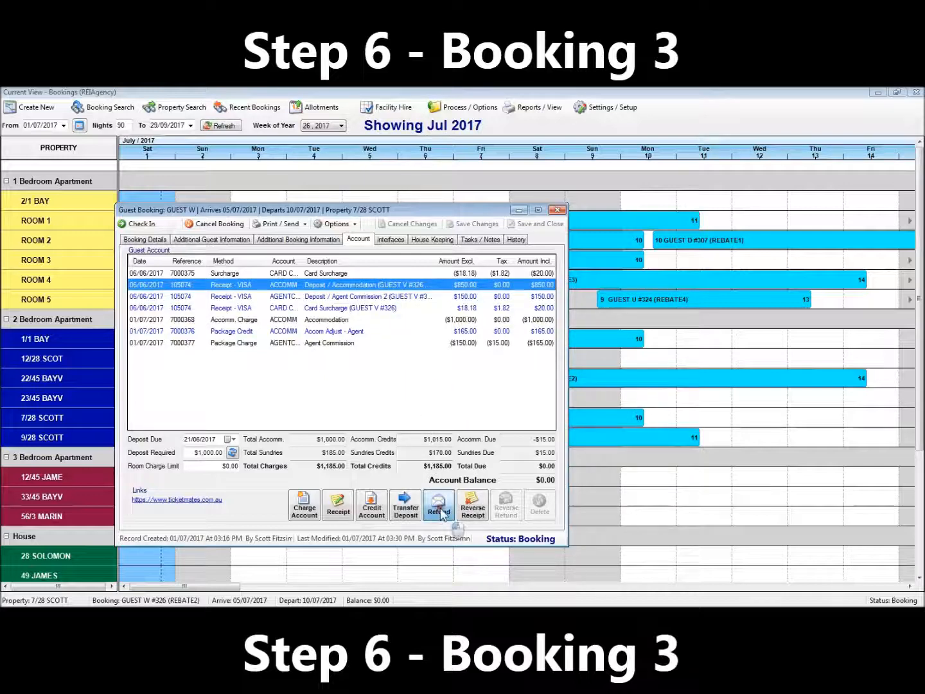
left_click(394, 435)
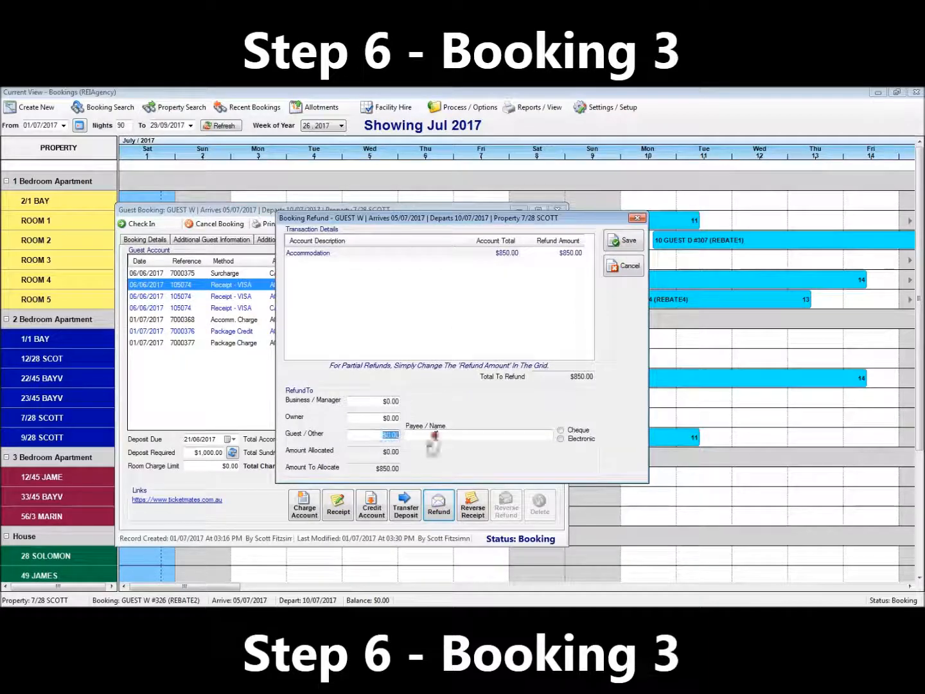
type("850")
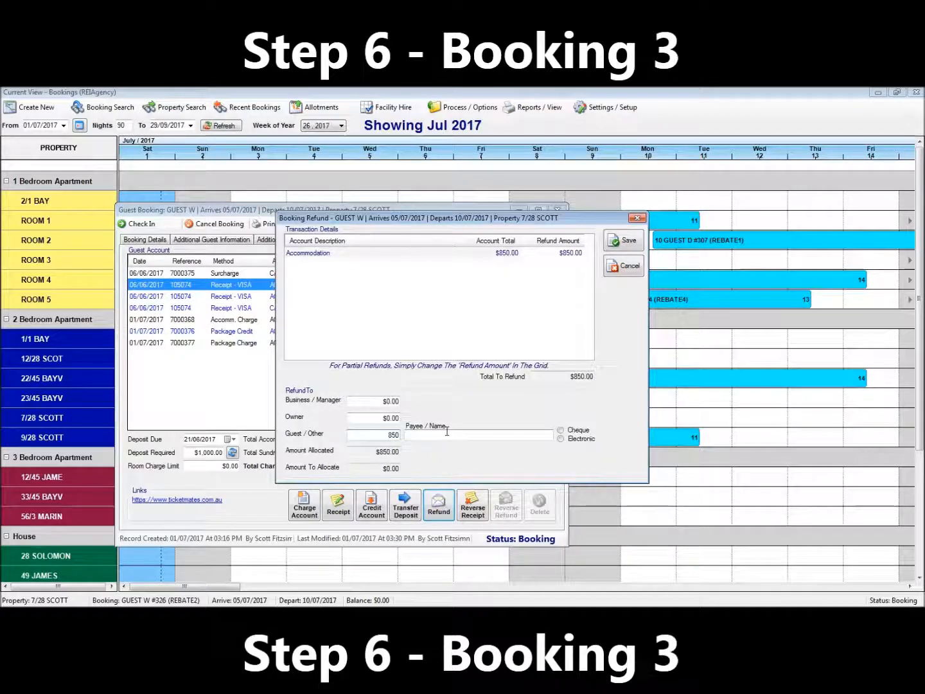
Append "Agent Comm GST Update" to the payee name, copy that text, and complete the refund as Electronic.
left_click(506, 437)
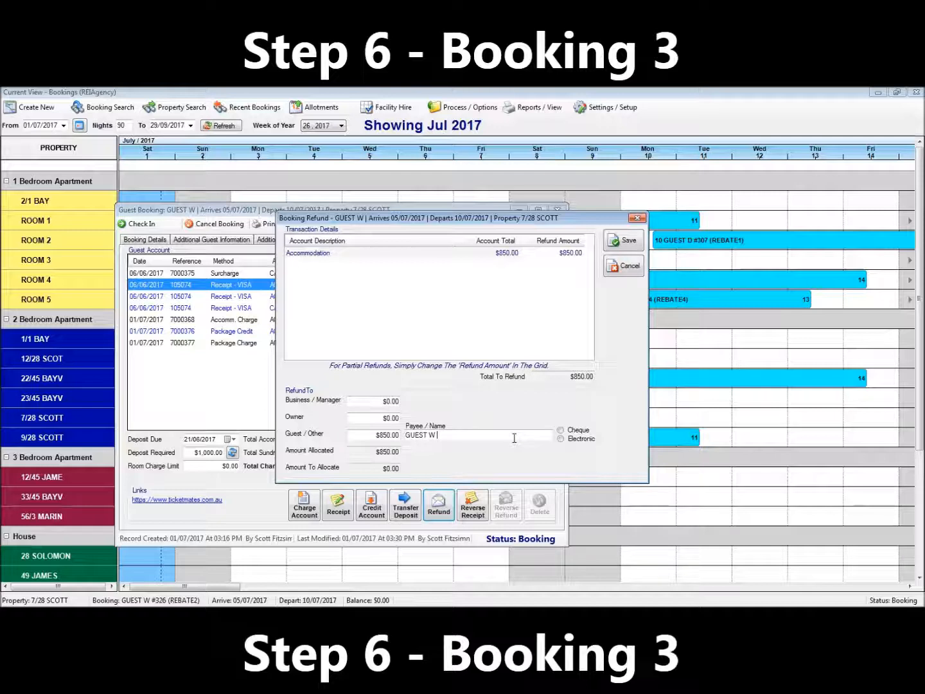
type("Agent Comm GST Update")
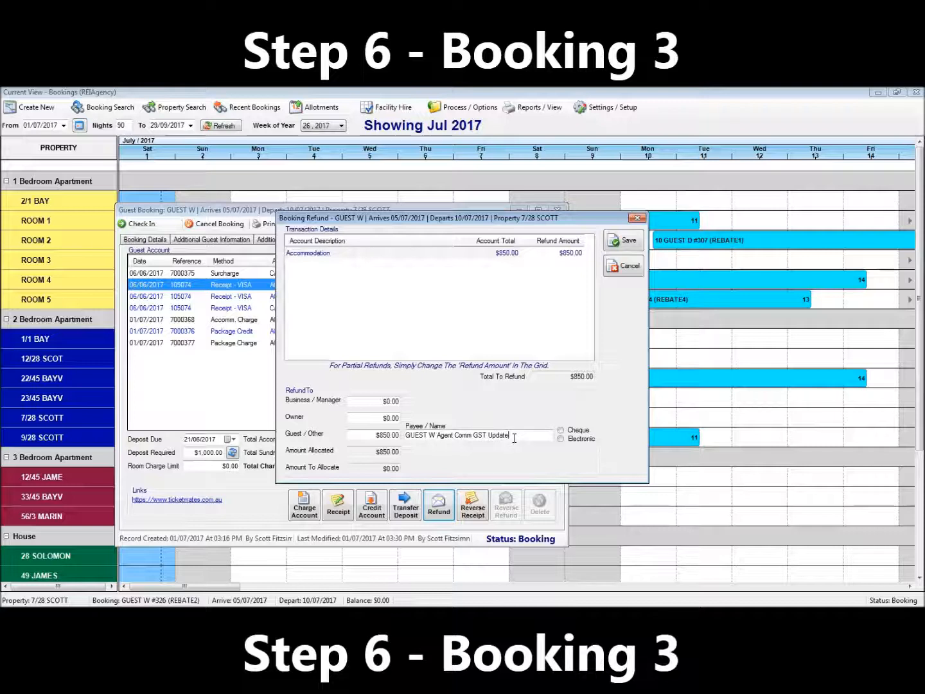
left_click_drag(436, 437, 527, 446)
key("ctrl+c")
left_click(575, 439)
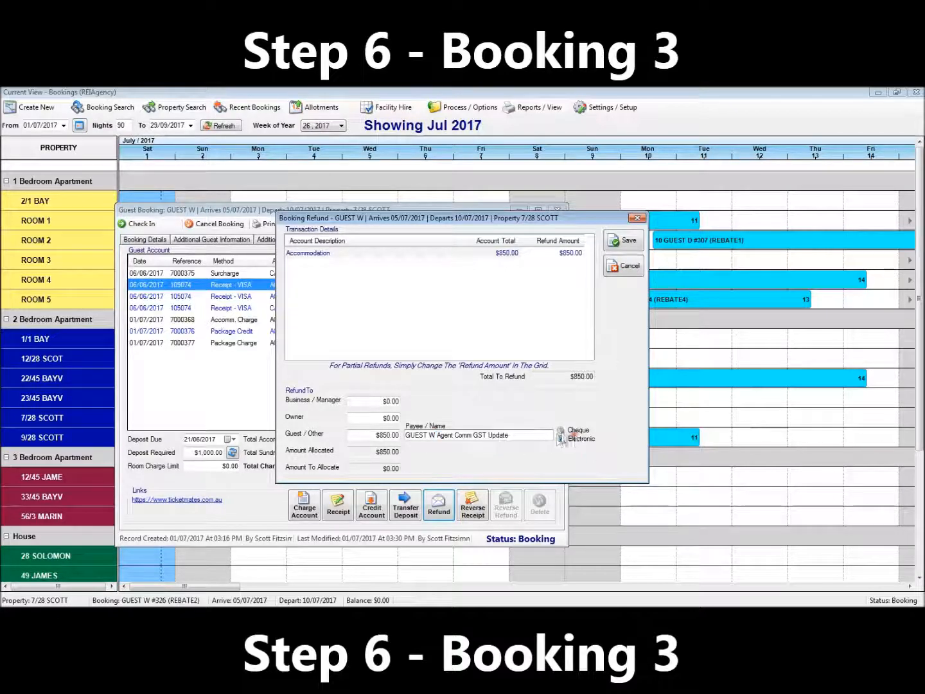
left_click(621, 241)
left_click(504, 392)
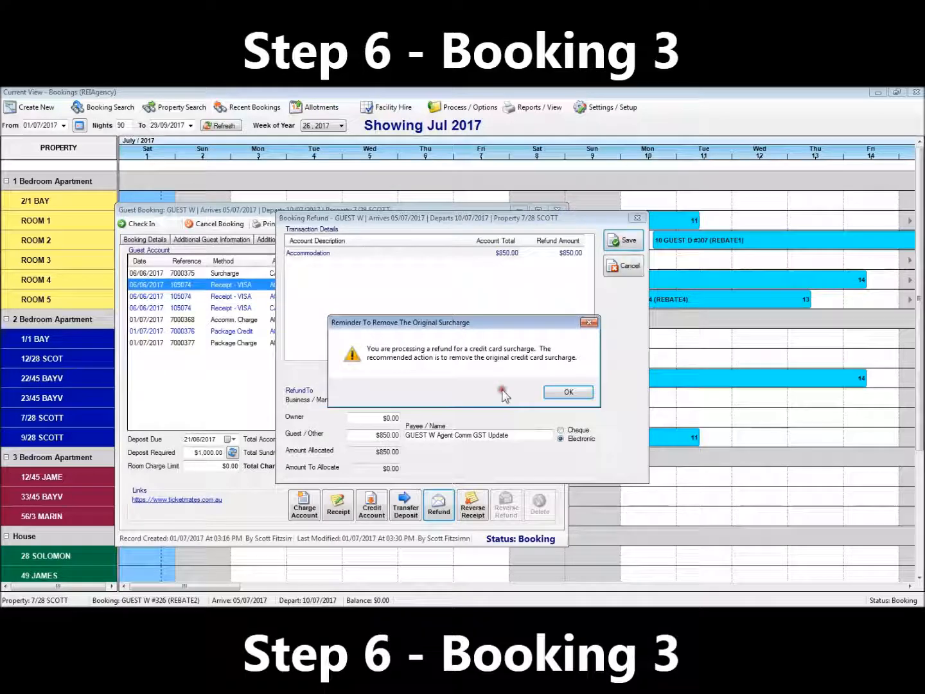
left_click(553, 394)
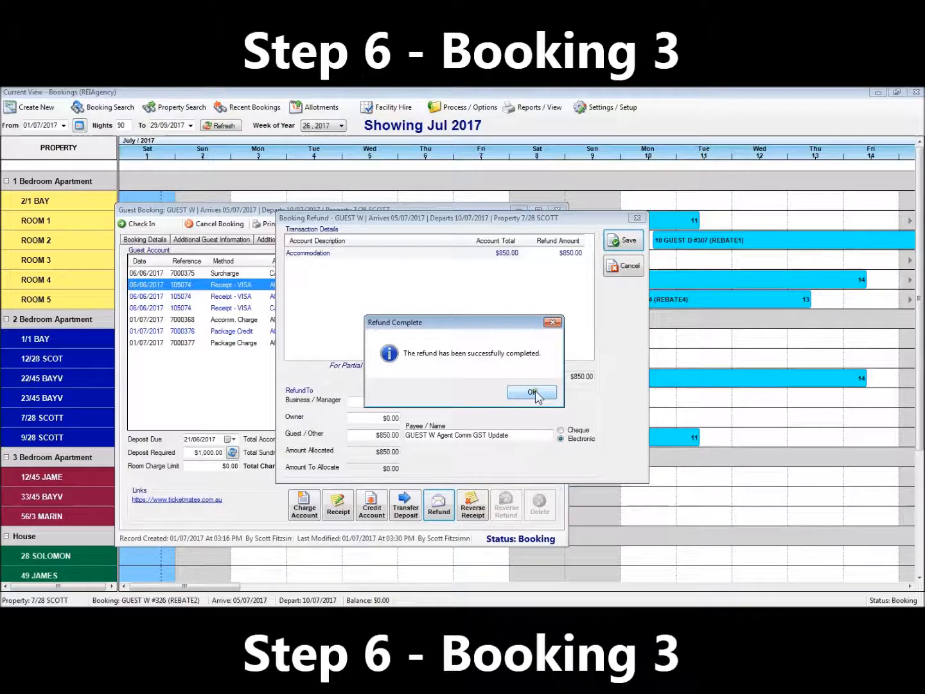
left_click(534, 392)
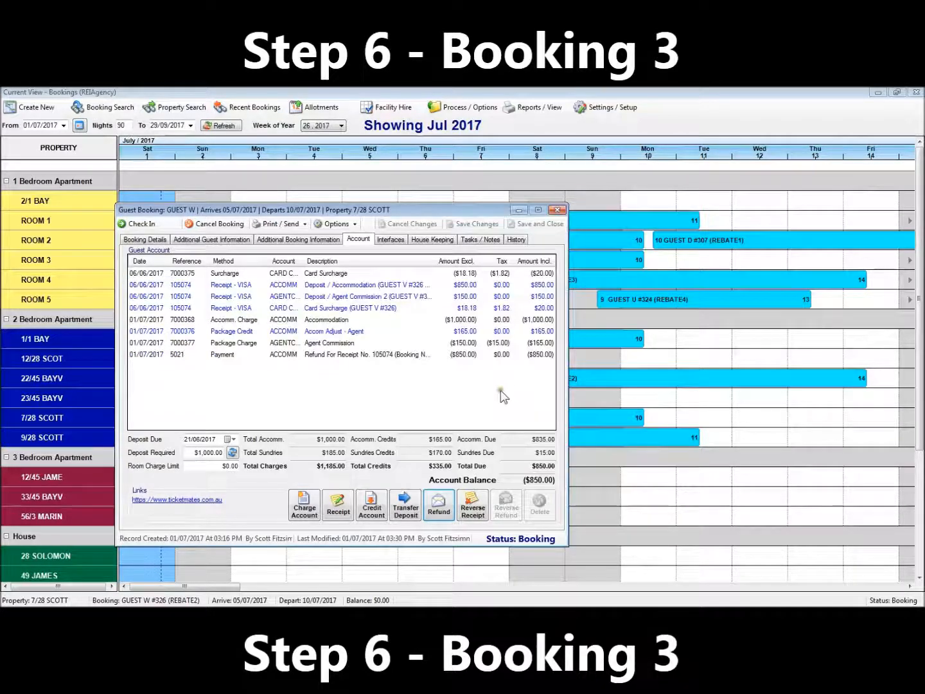
Refund the Agent Commission 2 deposit as $150 to Guest / Other electronically, adding the copied text to the payee name.
left_click(389, 298)
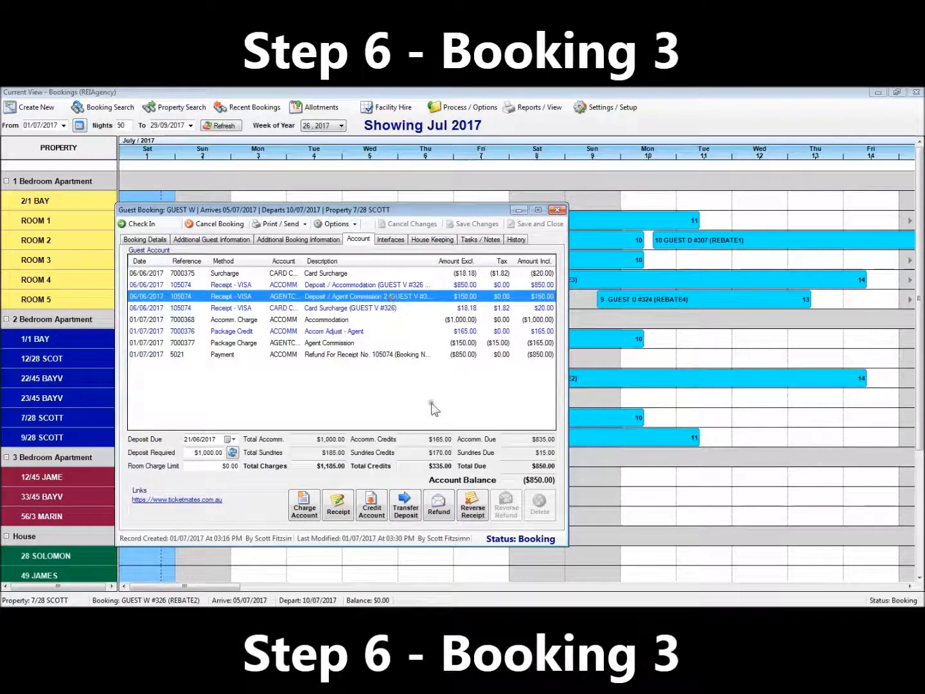
left_click(439, 509)
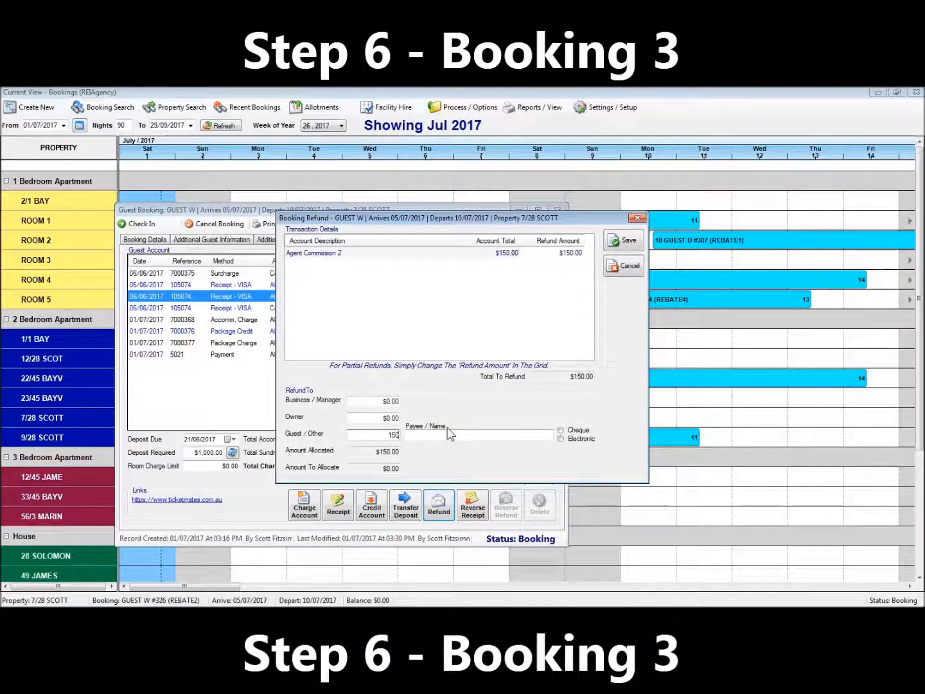
left_click(478, 435)
key("ctrl+v")
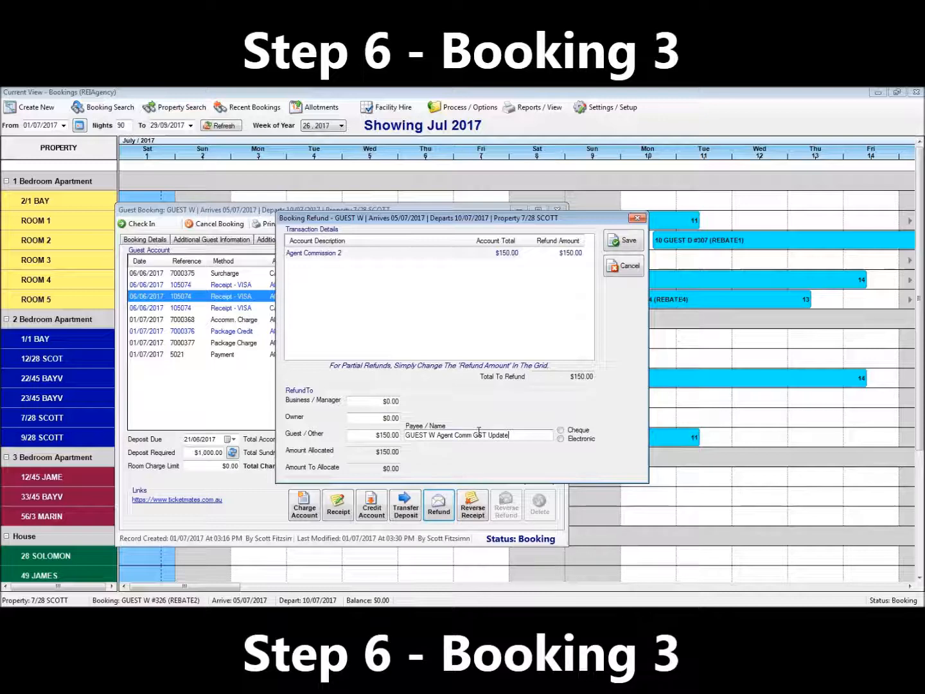
left_click(560, 437)
left_click(616, 239)
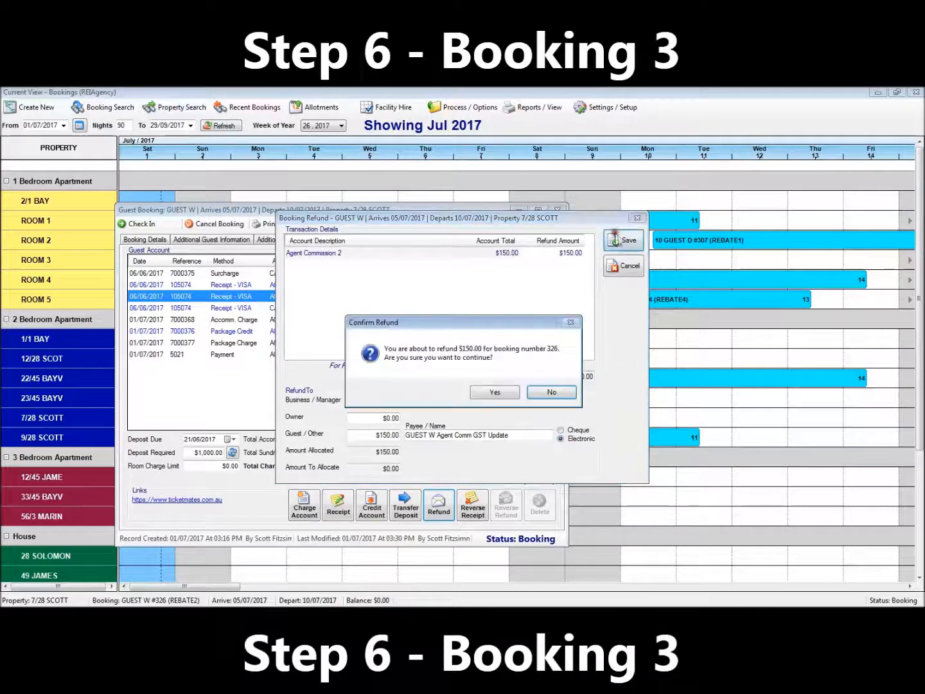
left_click(500, 389)
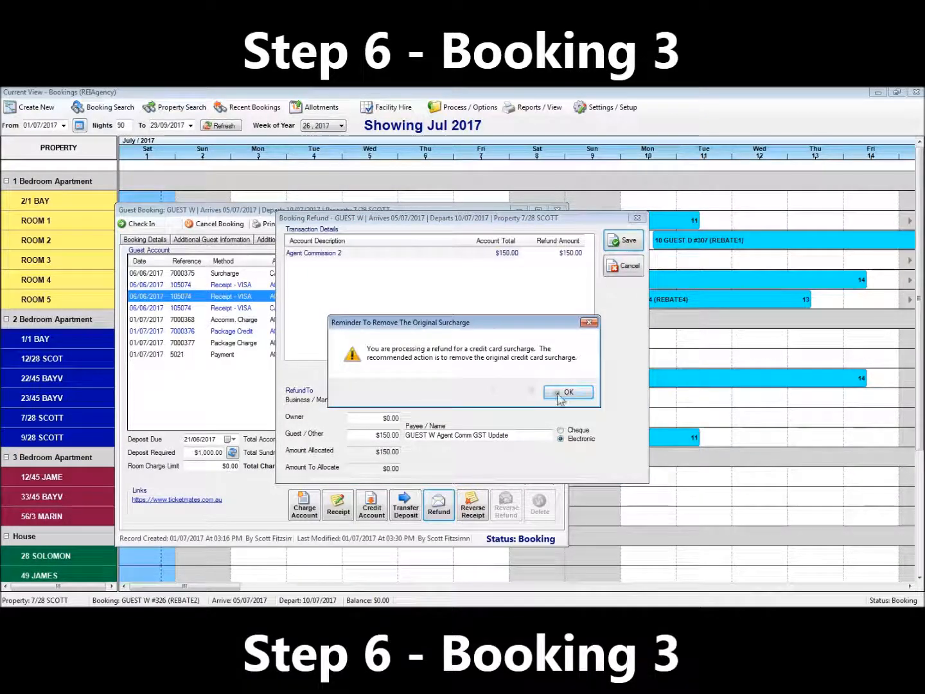
left_click(567, 392)
left_click(528, 392)
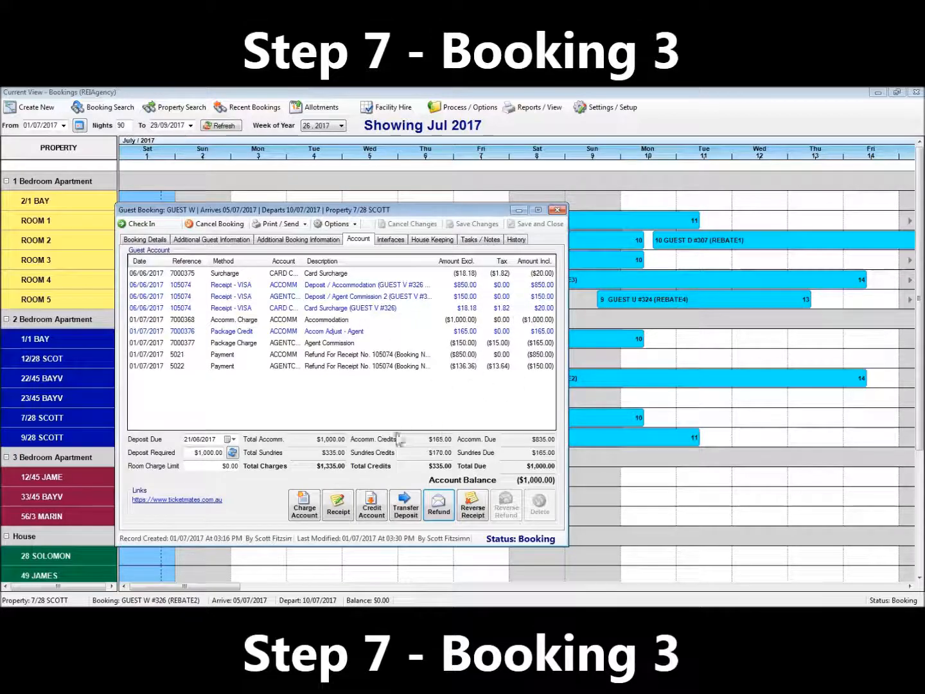
Receipt the auto-allocated $1,000 by VISA with the surcharge removed, and save it without printing.
left_click(339, 512)
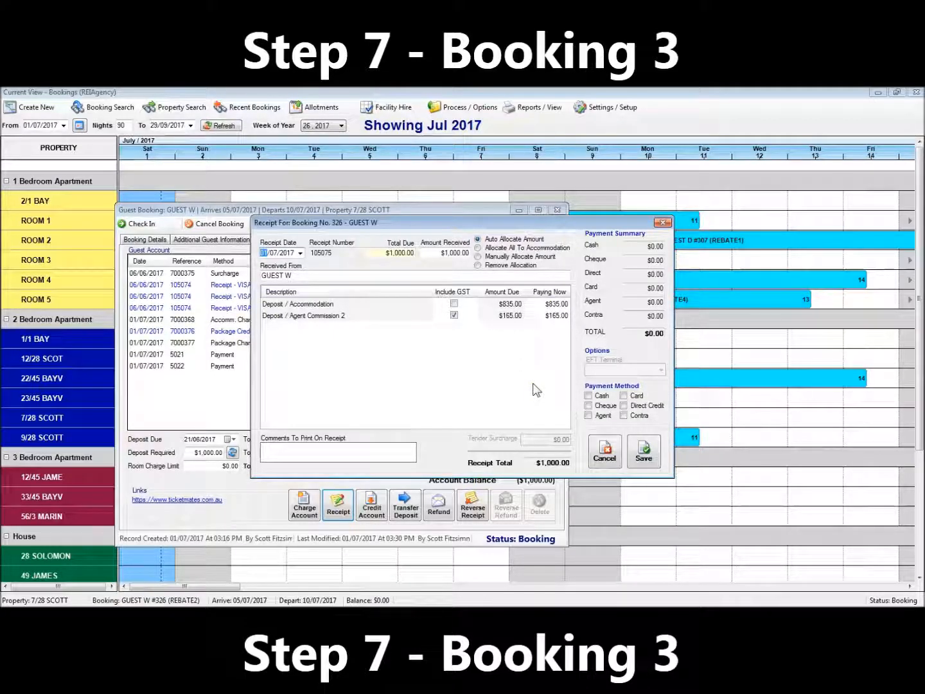
left_click(624, 396)
left_click(450, 306)
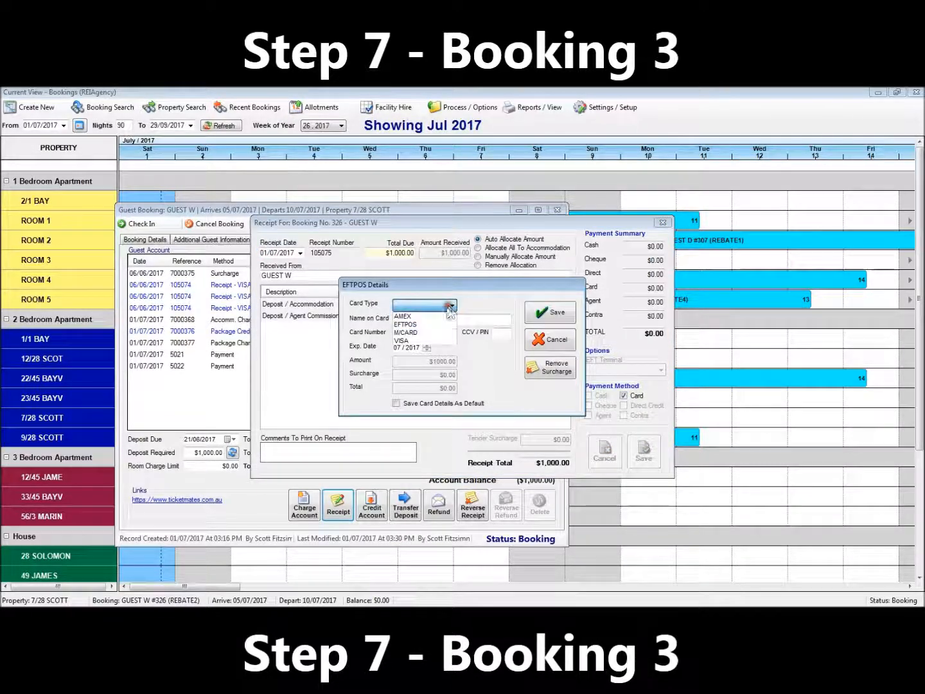
left_click(408, 341)
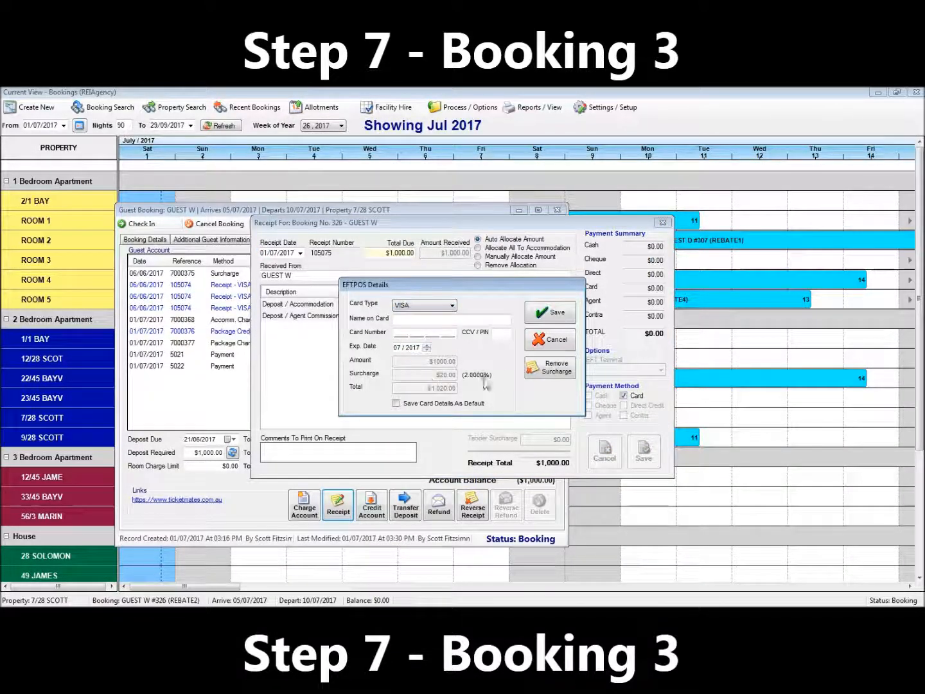
left_click(551, 376)
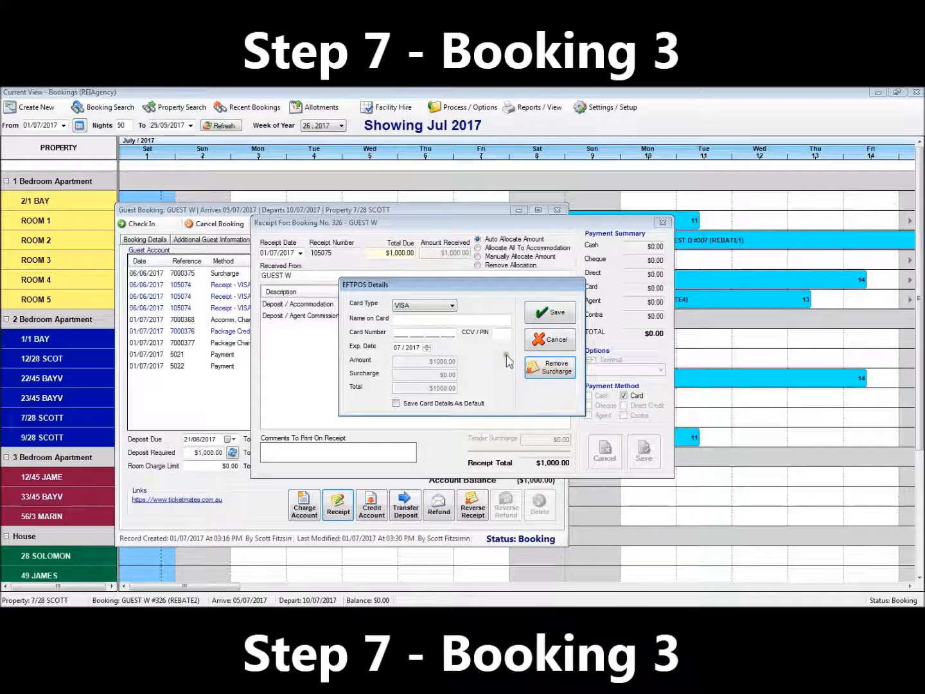
left_click(556, 314)
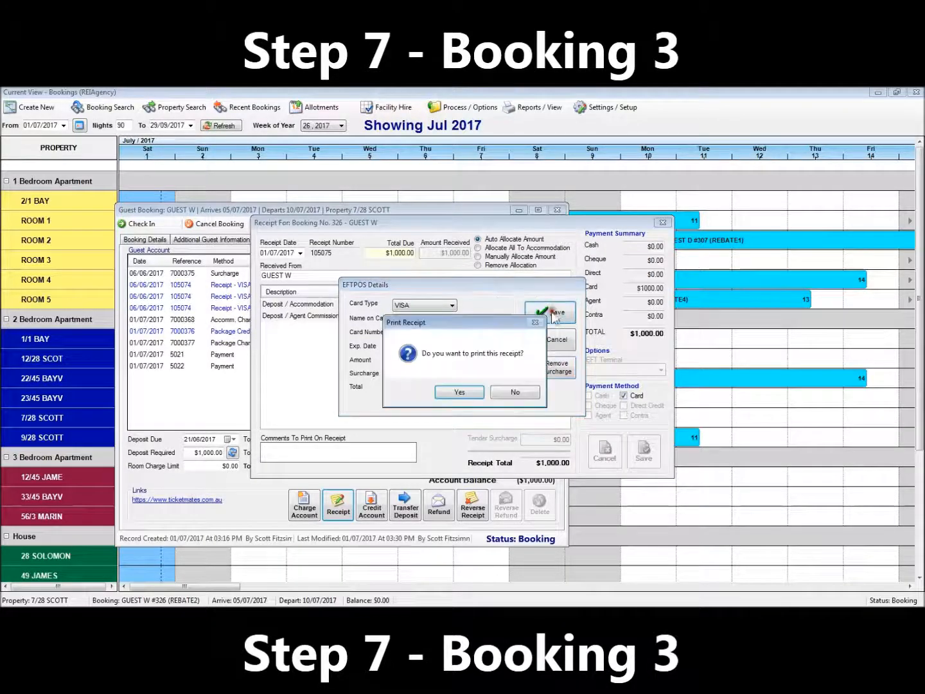
left_click(512, 393)
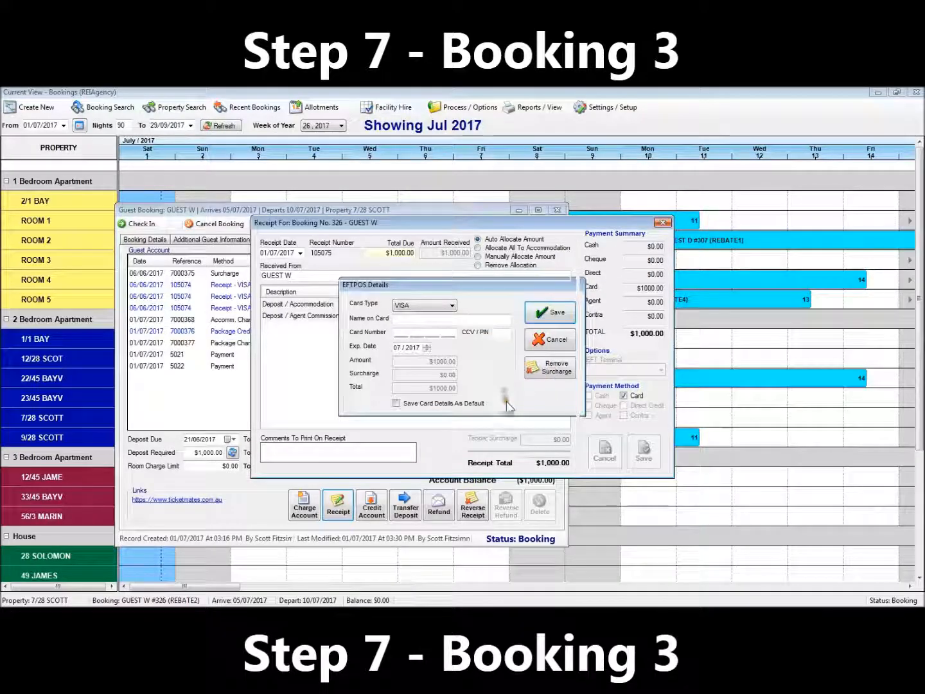
Examine the new accommodation and Agent Commission 2 receipt entries, and close the 7/28 SCOTT booking.
left_click(432, 378)
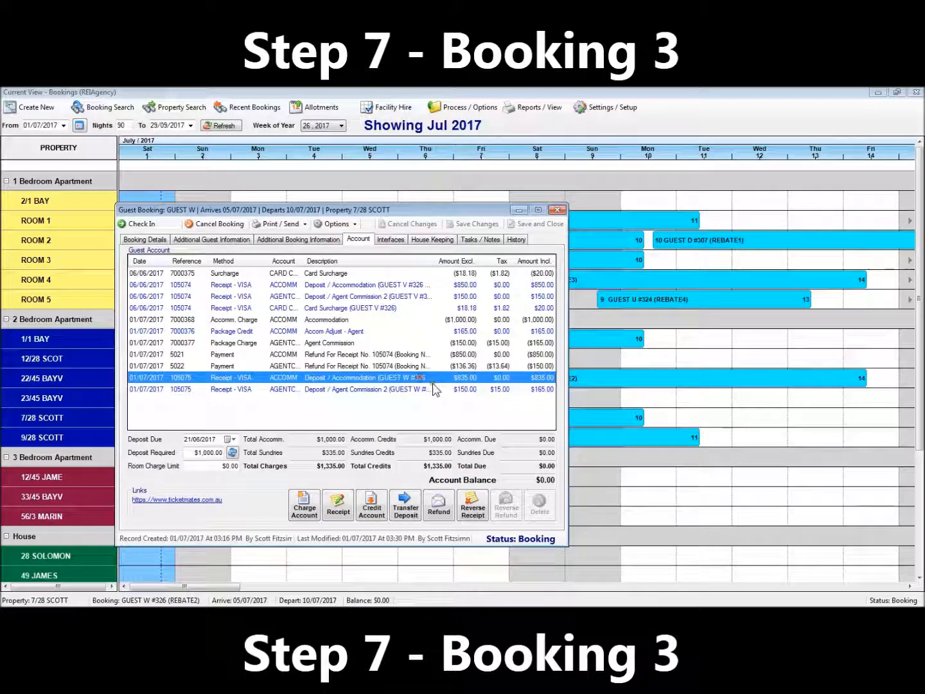
left_click(449, 390)
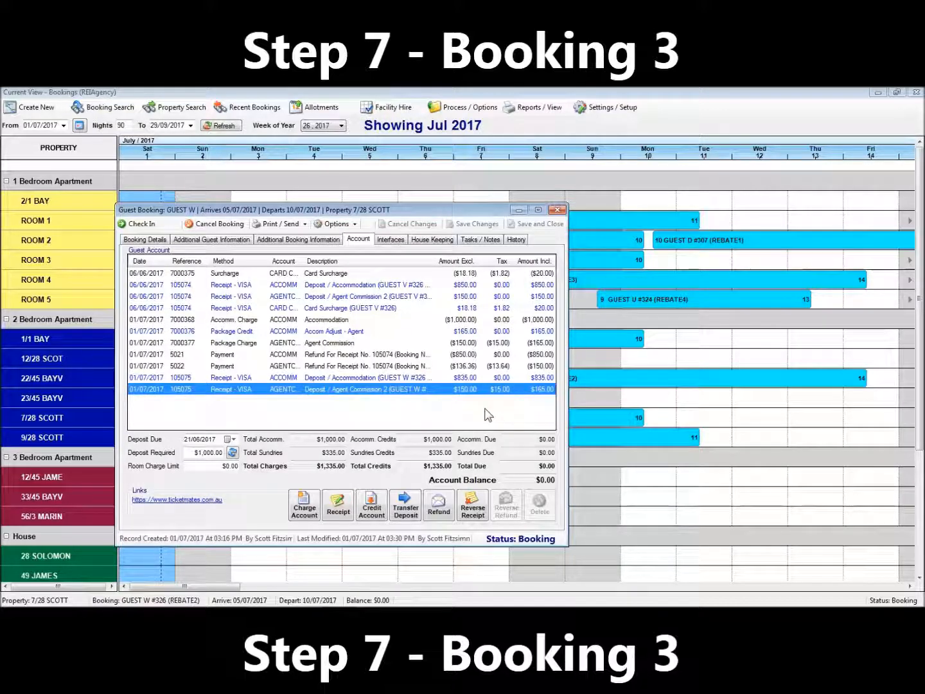
left_click(558, 209)
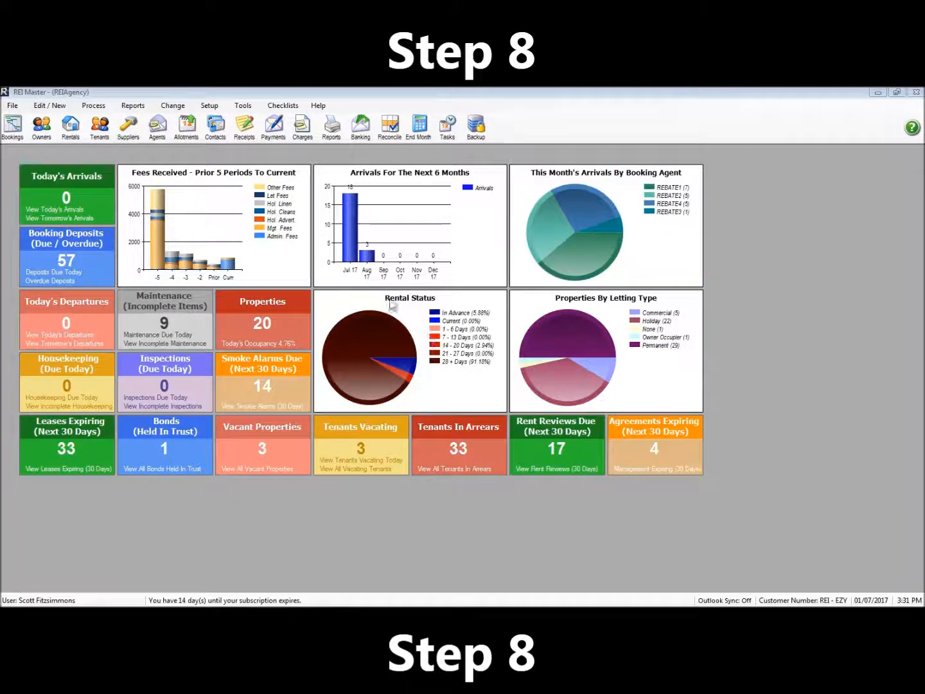
Open Banking from the main dashboard.
left_click(362, 132)
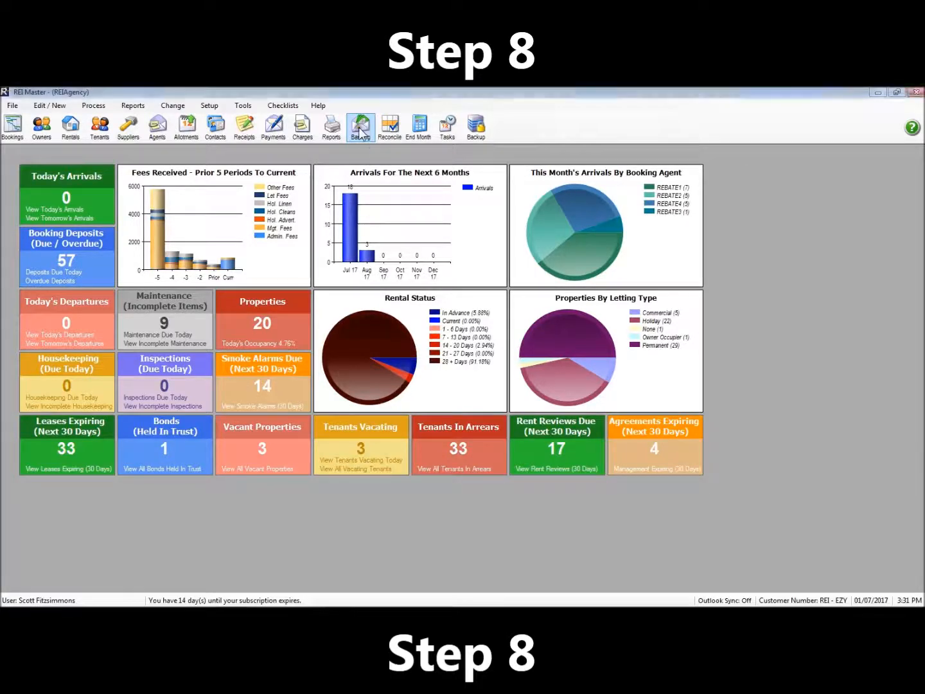